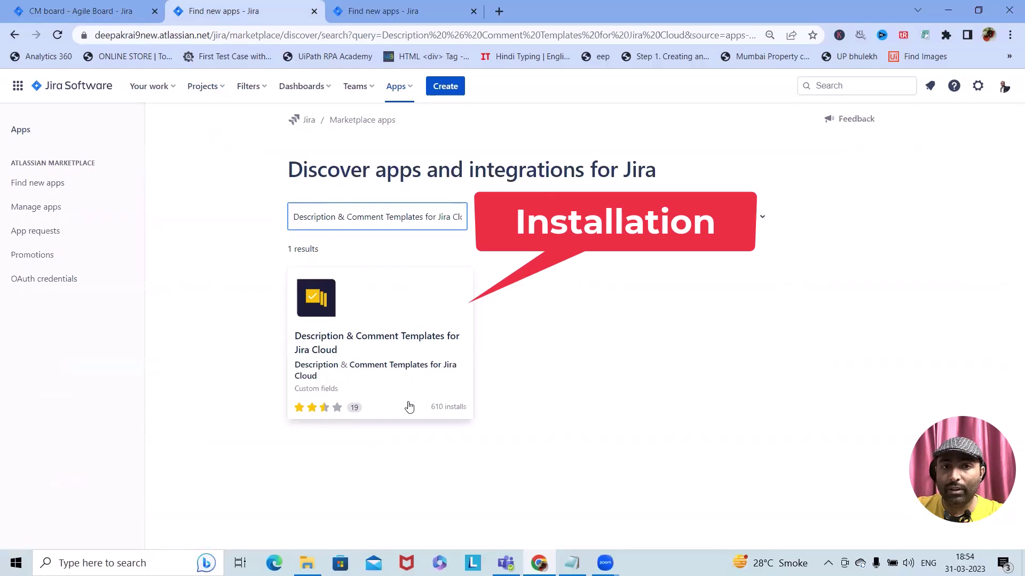
- Start a free trial of the Description & Comment Templates for Jira Cloud app from its marketplace page
{"action": "left_click", "coordinate": [378, 353]}
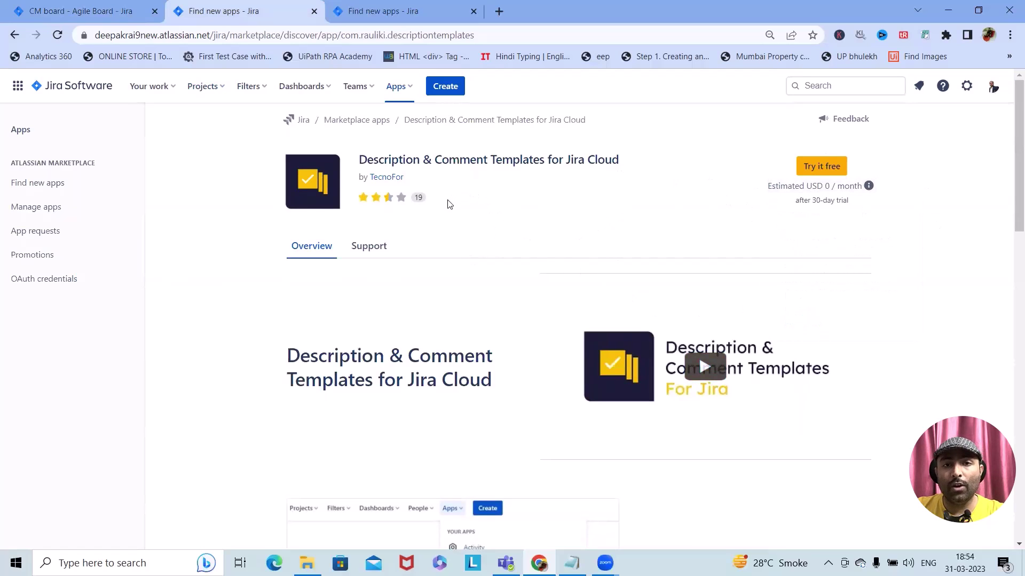
{"action": "left_click", "coordinate": [837, 166]}
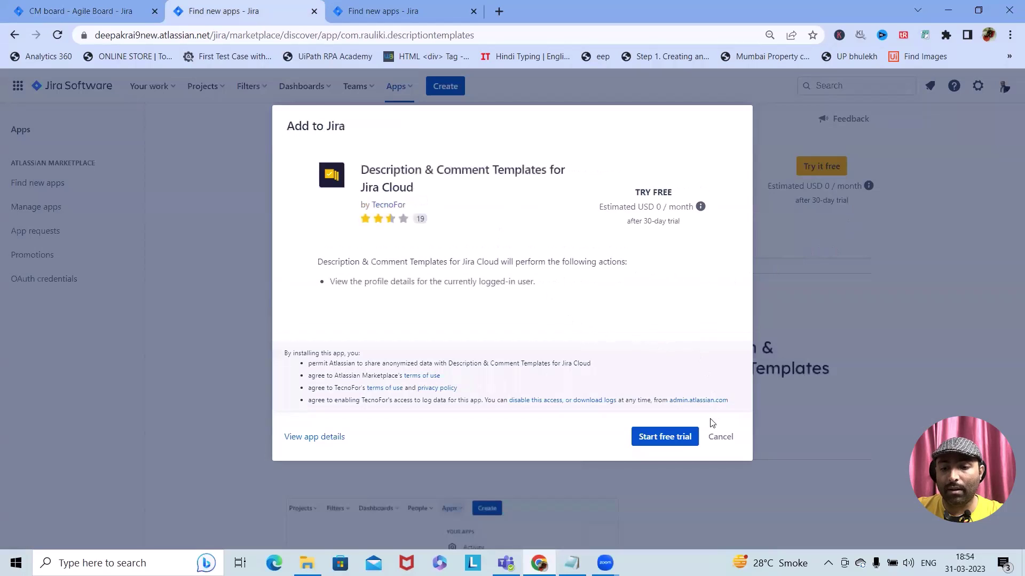
{"action": "left_click", "coordinate": [663, 436]}
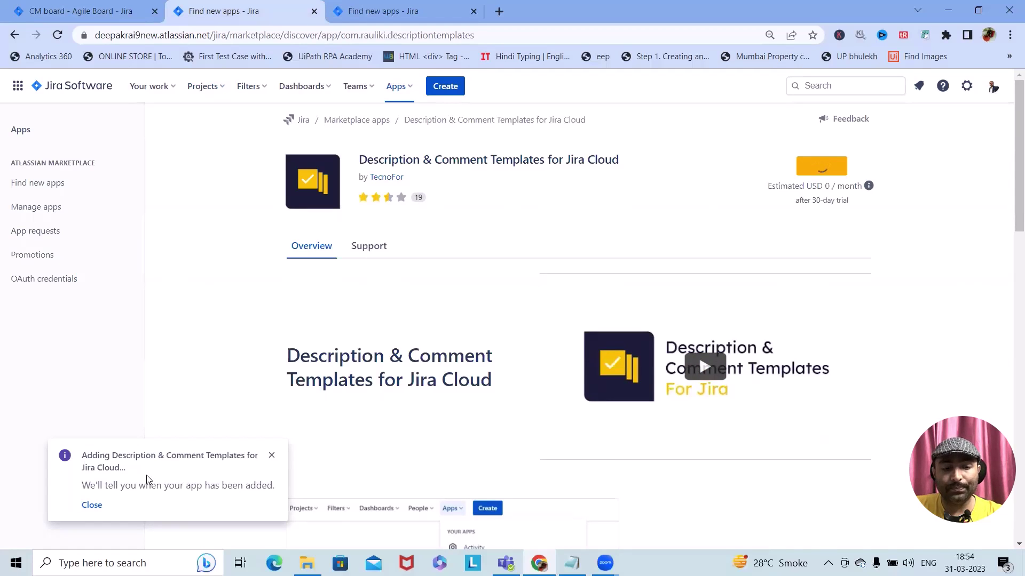
- On the templates app page, check its success notice and setup steps, then return to the CM board Kanban
{"action": "left_click", "coordinate": [80, 11]}
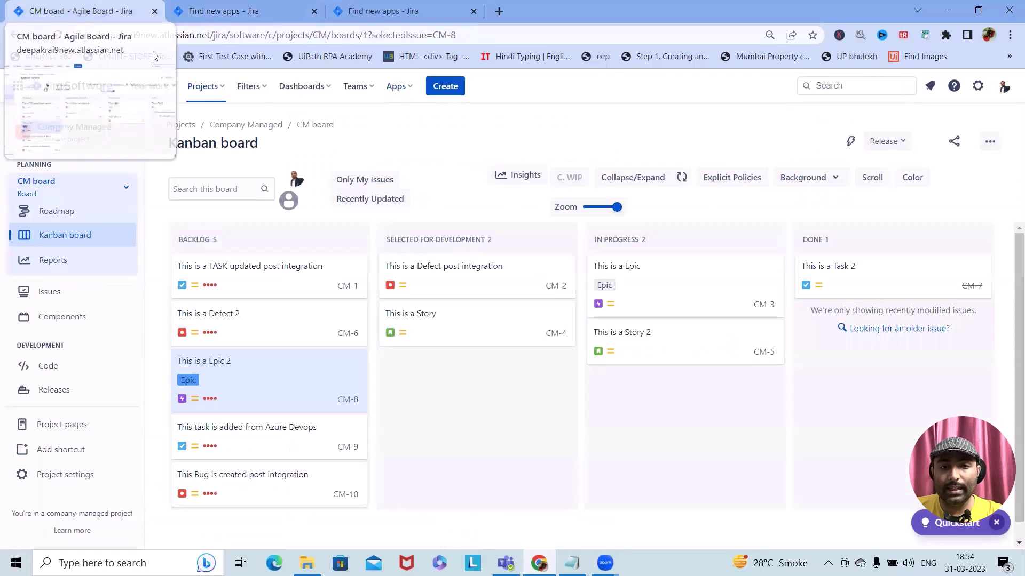
{"action": "left_click", "coordinate": [398, 86]}
{"action": "left_click", "coordinate": [224, 11]}
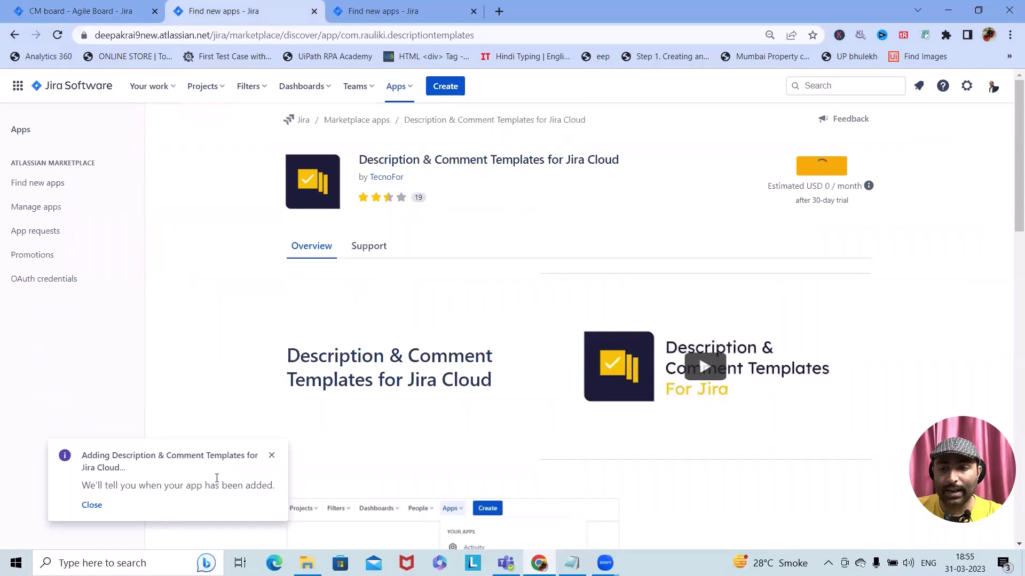
{"action": "scroll", "coordinate": [211, 470], "scroll_direction": "down", "scroll_amount": 3}
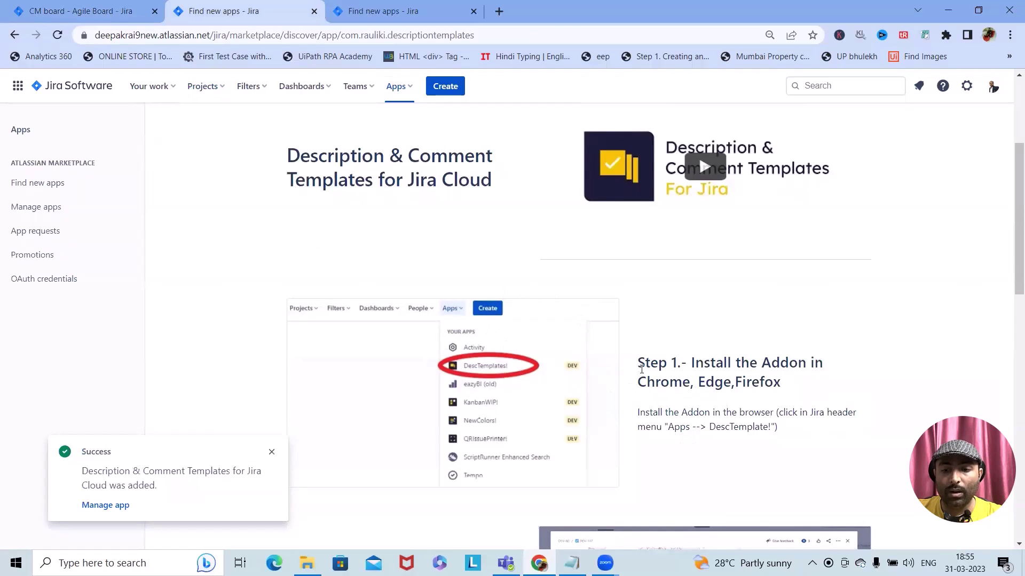
{"action": "scroll", "coordinate": [743, 432], "scroll_direction": "down", "scroll_amount": 10}
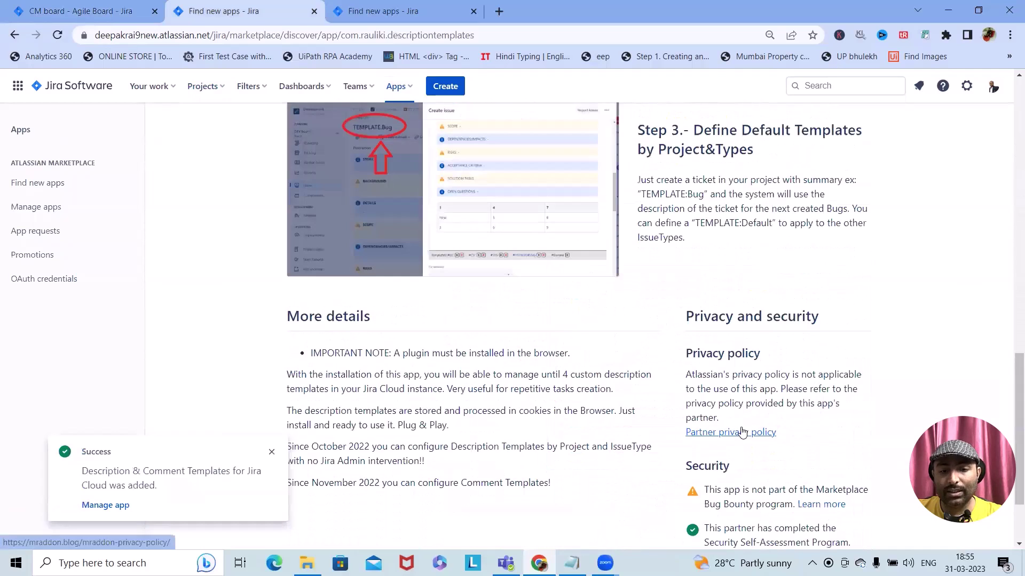
{"action": "scroll", "coordinate": [756, 412], "scroll_direction": "up", "scroll_amount": 3}
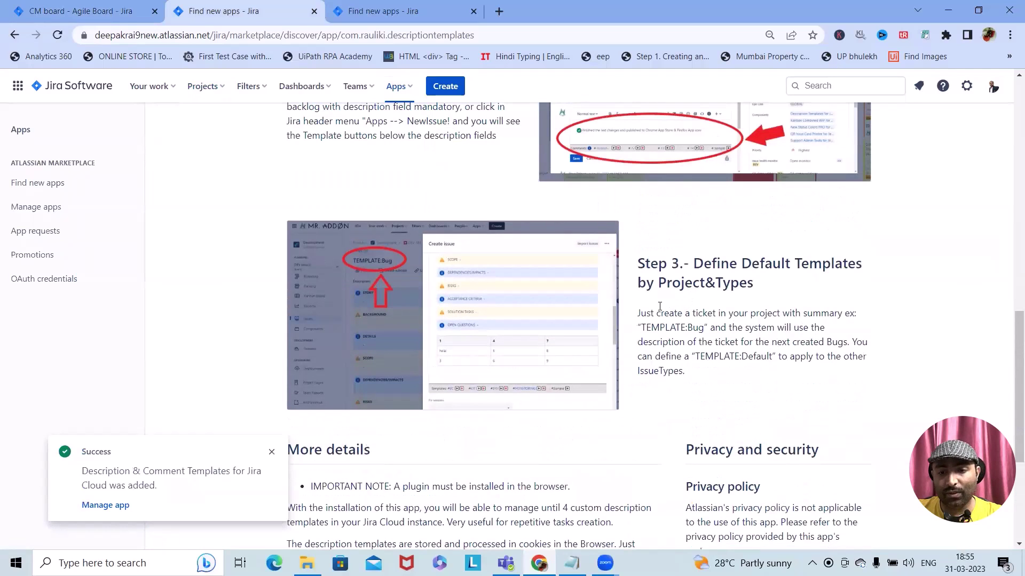
{"action": "scroll", "coordinate": [670, 333], "scroll_direction": "down", "scroll_amount": 5}
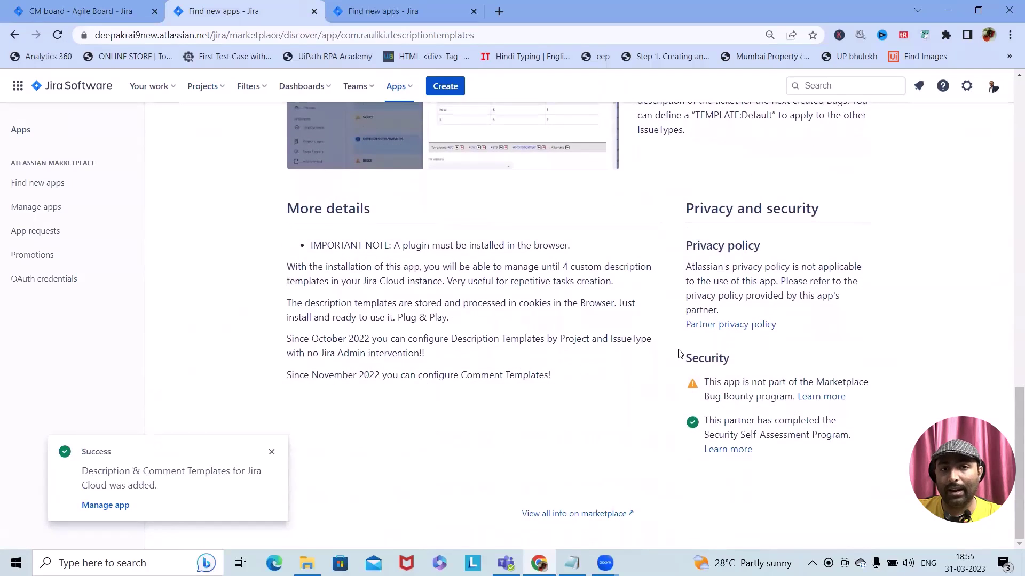
{"action": "scroll", "coordinate": [679, 354], "scroll_direction": "up", "scroll_amount": 3}
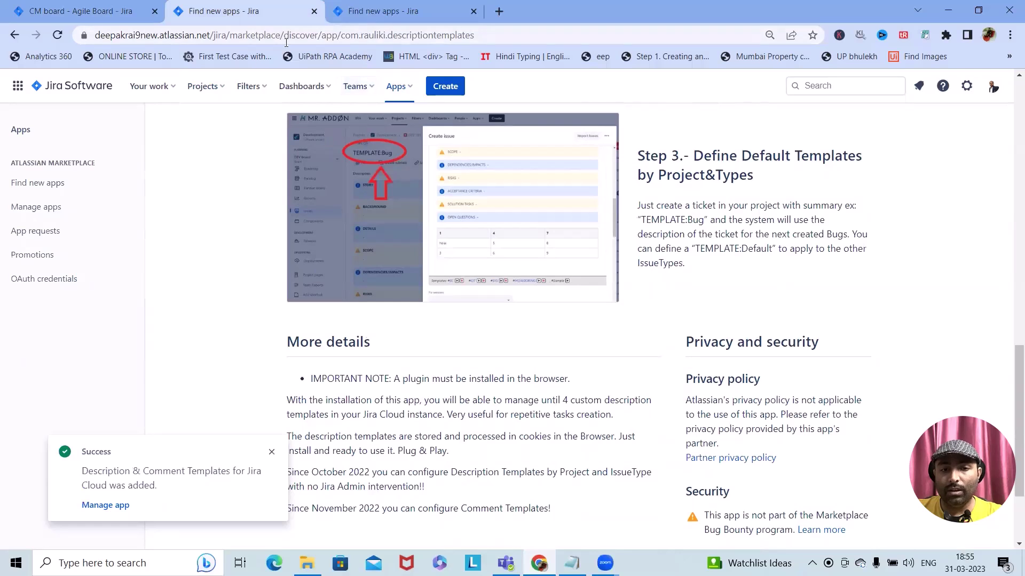
{"action": "scroll", "coordinate": [478, 269], "scroll_direction": "up", "scroll_amount": 15}
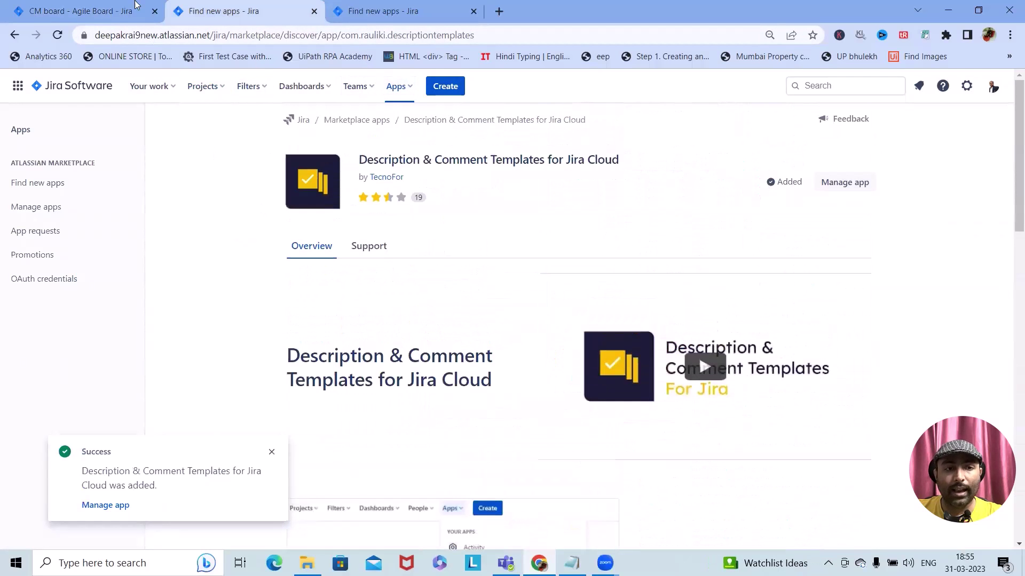
{"action": "left_click", "coordinate": [106, 10]}
- Open DescTemplates! from Apps and follow 'Download your app' to the Chrome Web Store page
{"action": "left_click", "coordinate": [411, 98]}
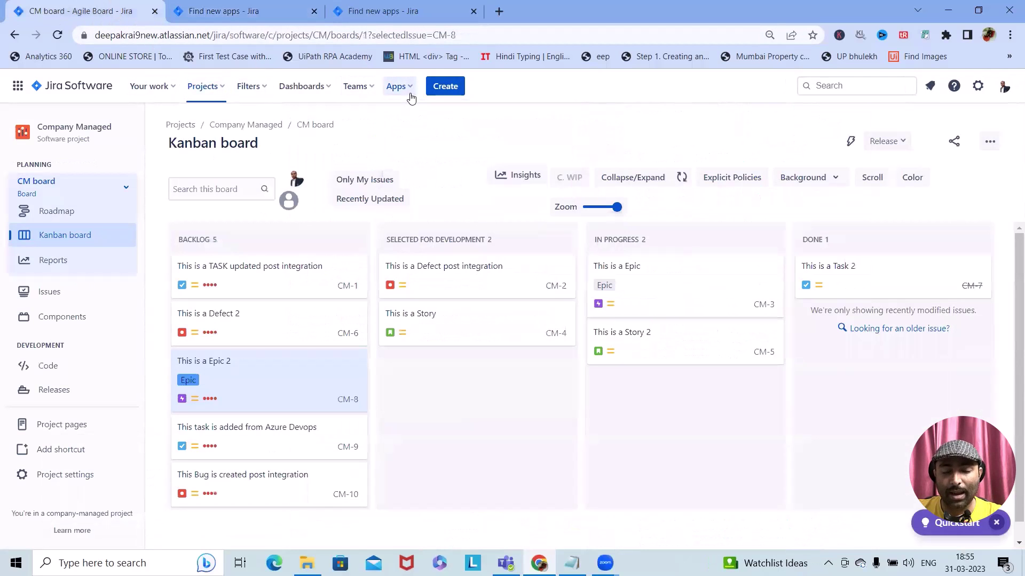
{"action": "left_click", "coordinate": [409, 91]}
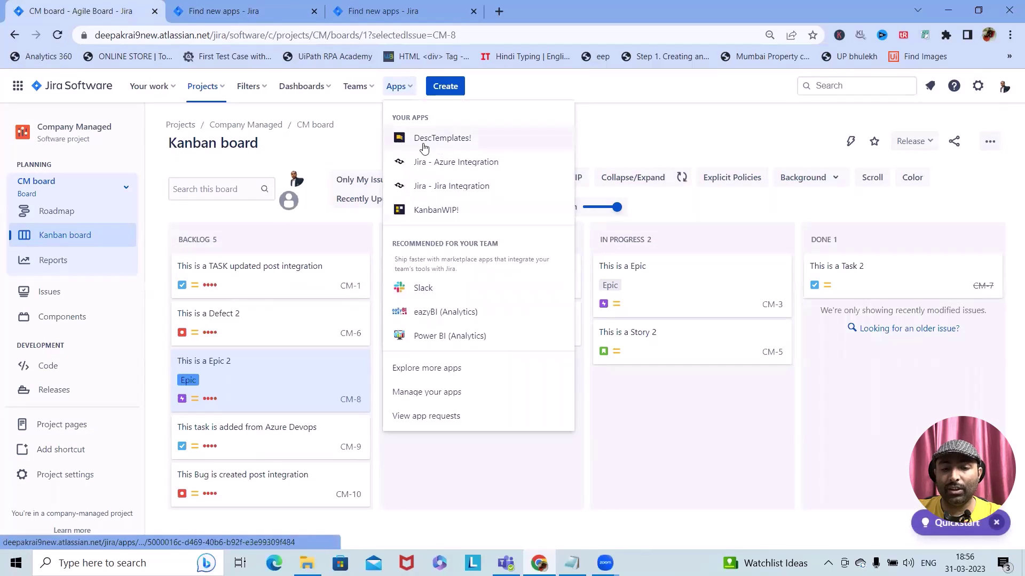
{"action": "left_click", "coordinate": [465, 140]}
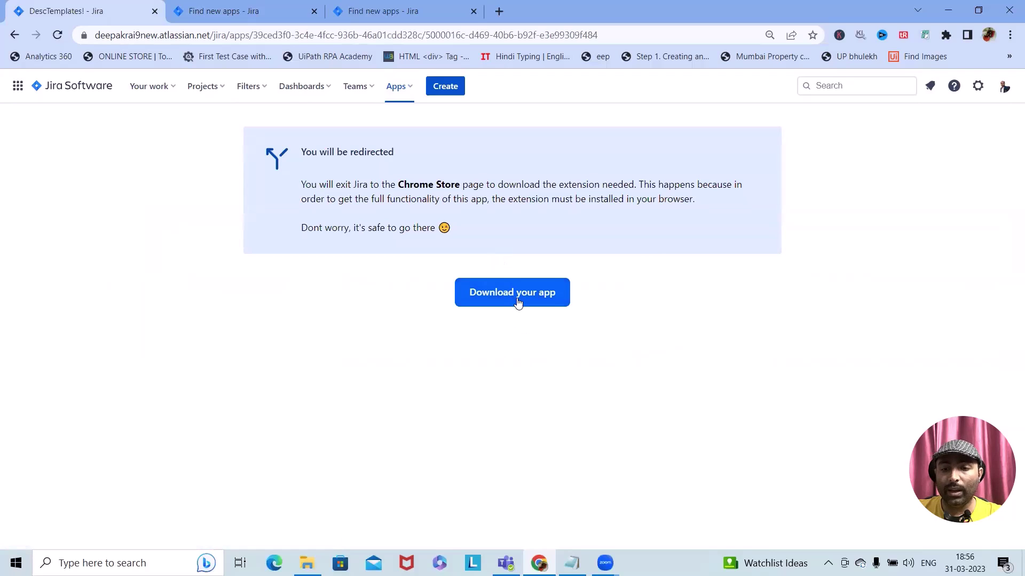
{"action": "left_click", "coordinate": [521, 301]}
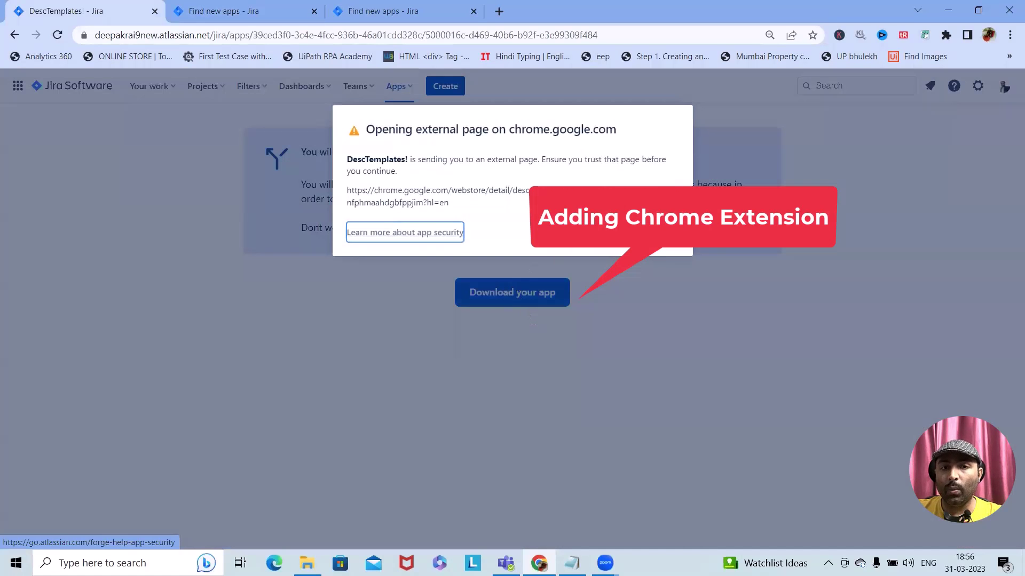
{"action": "left_click", "coordinate": [667, 232]}
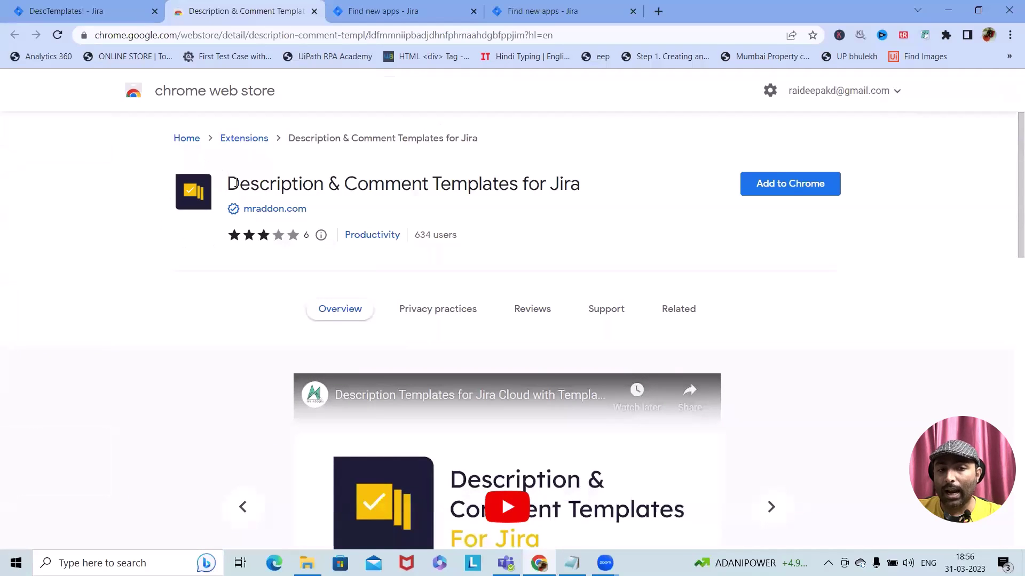
- Add the Description & Comment Templates extension to Chrome, pin it to the toolbar, and close the store tab
{"action": "left_click", "coordinate": [791, 190]}
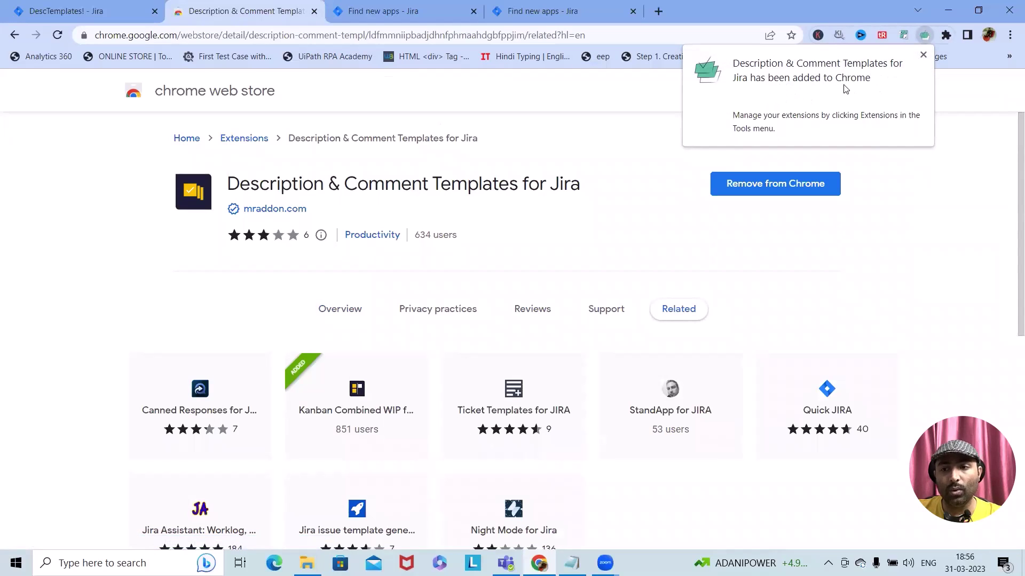
{"action": "left_click", "coordinate": [946, 35]}
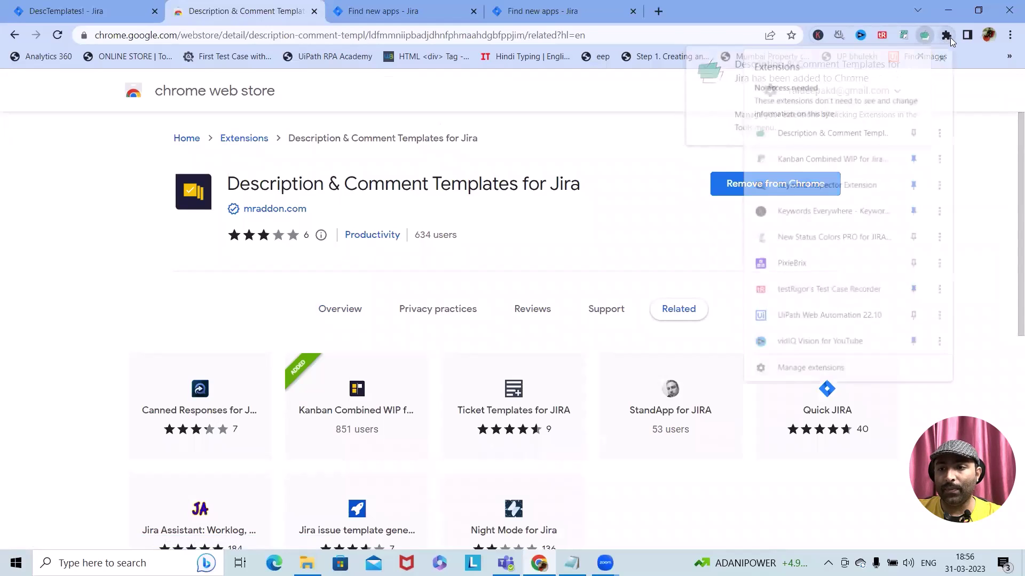
{"action": "left_click", "coordinate": [916, 129]}
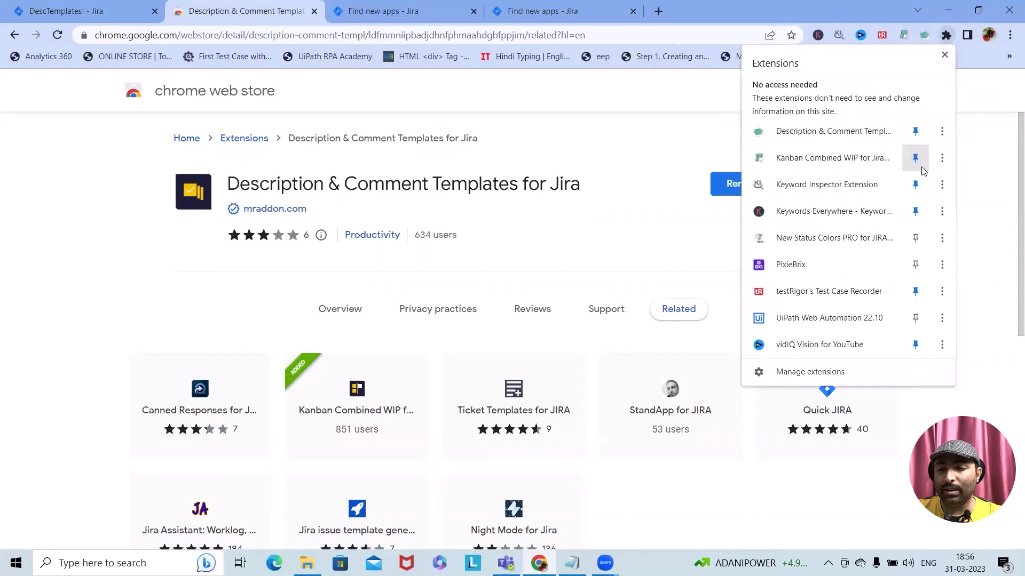
{"action": "left_click", "coordinate": [916, 158]}
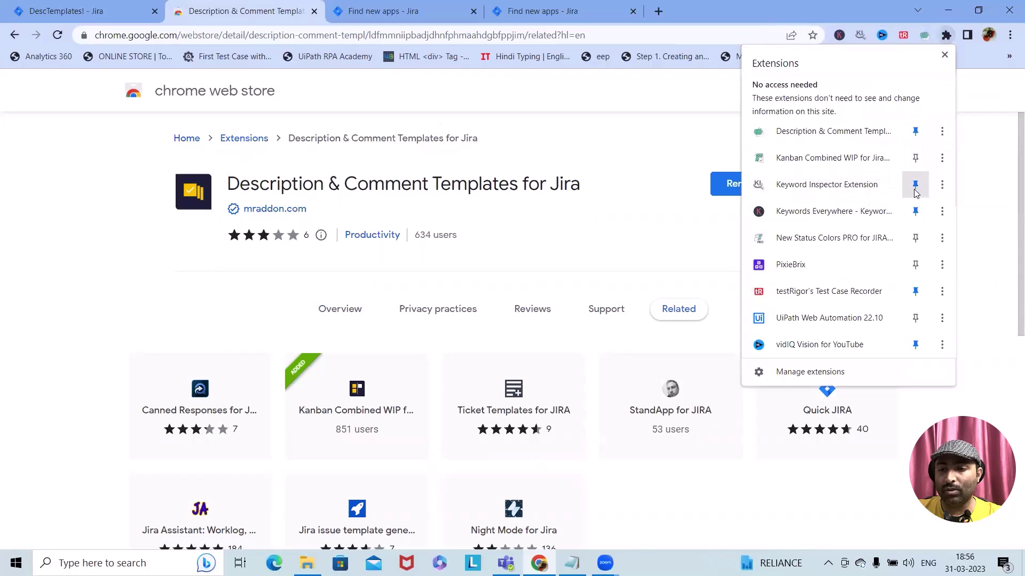
{"action": "left_click", "coordinate": [979, 174]}
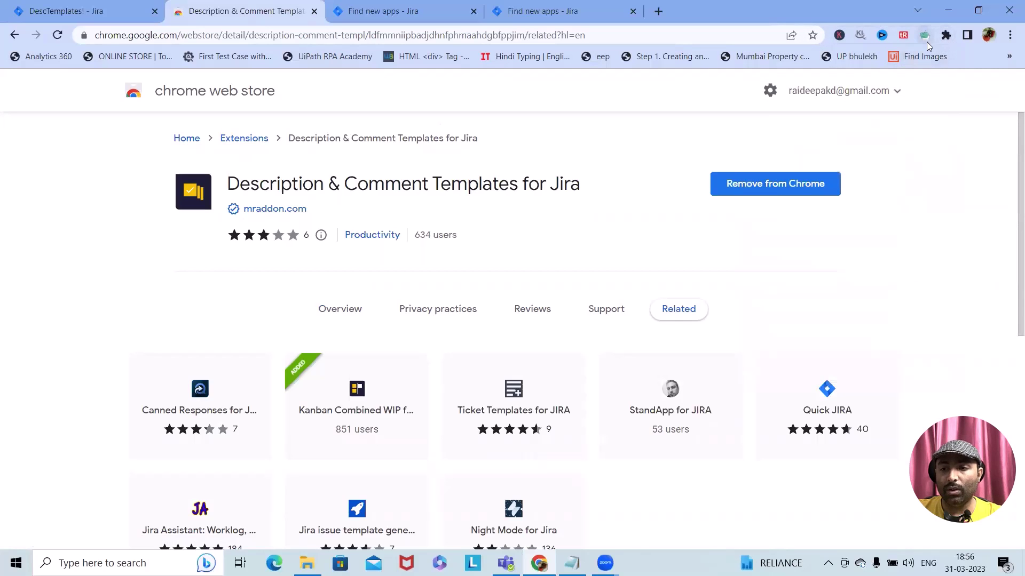
{"action": "left_click", "coordinate": [313, 11]}
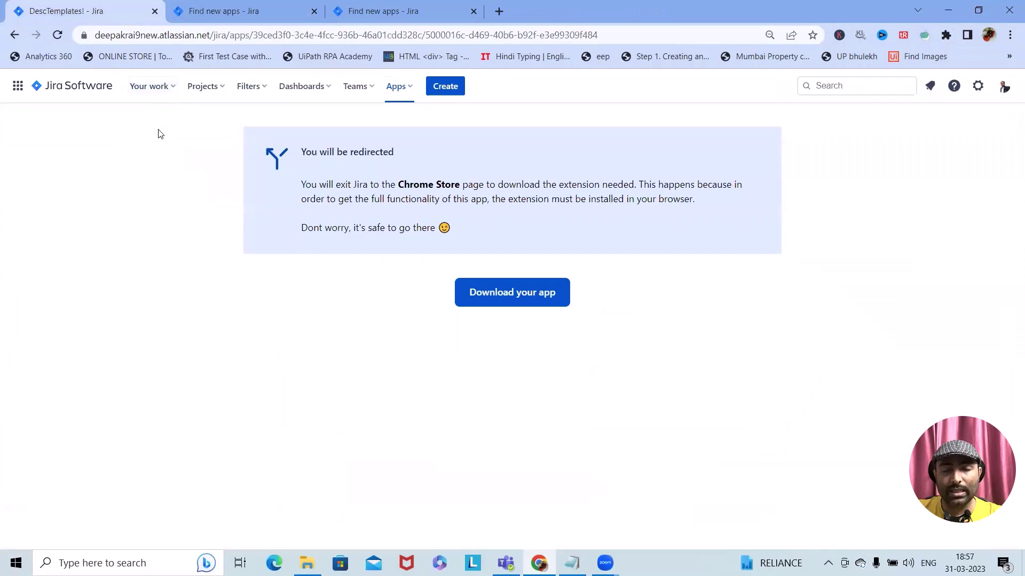
- From the Company Managed (CM) board, start a new issue of type Bug
{"action": "left_click", "coordinate": [217, 93]}
{"action": "left_click", "coordinate": [268, 146]}
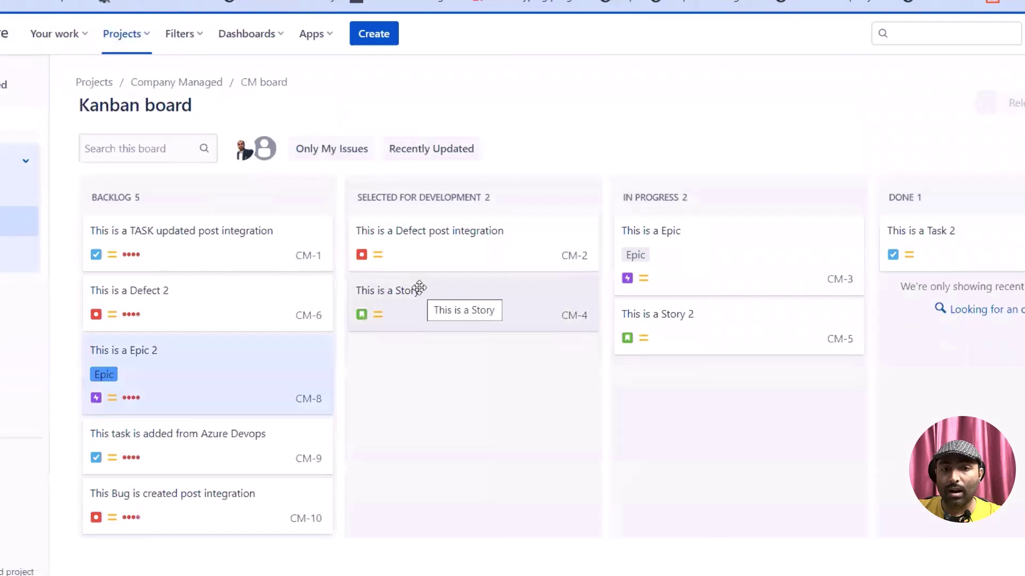
{"action": "left_click", "coordinate": [430, 34]}
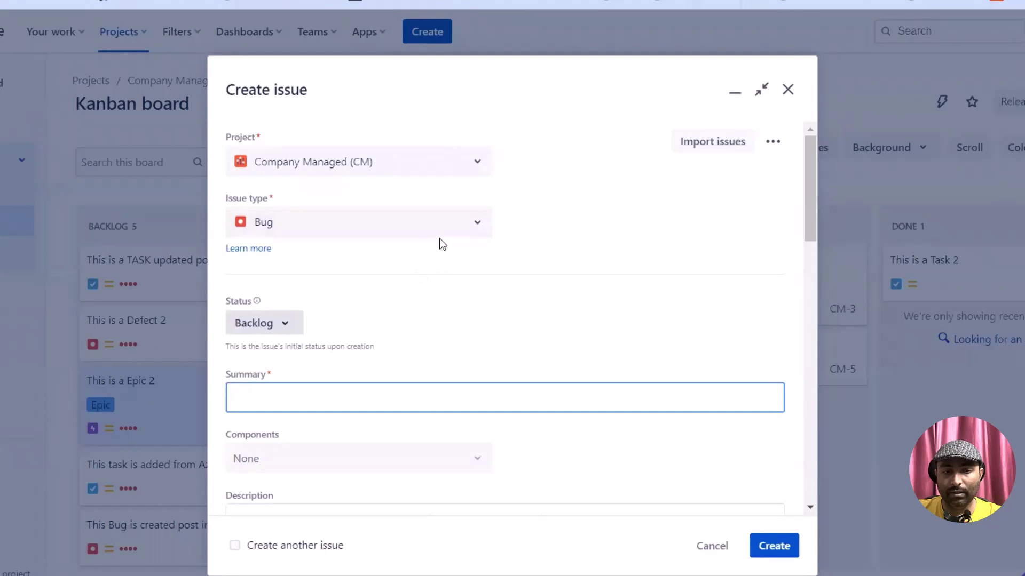
{"action": "left_click", "coordinate": [451, 224]}
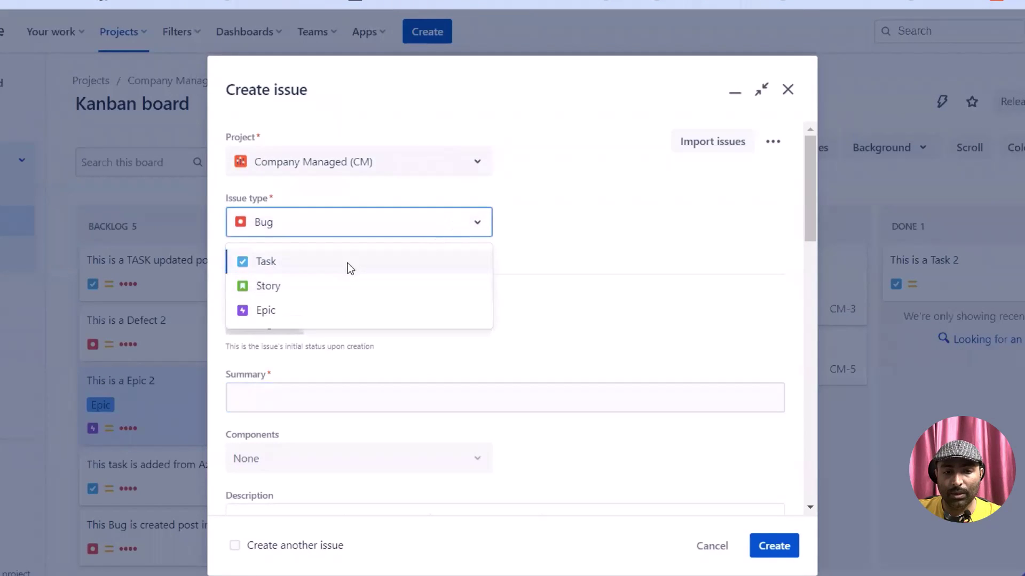
{"action": "left_click", "coordinate": [348, 263]}
{"action": "left_click", "coordinate": [458, 224]}
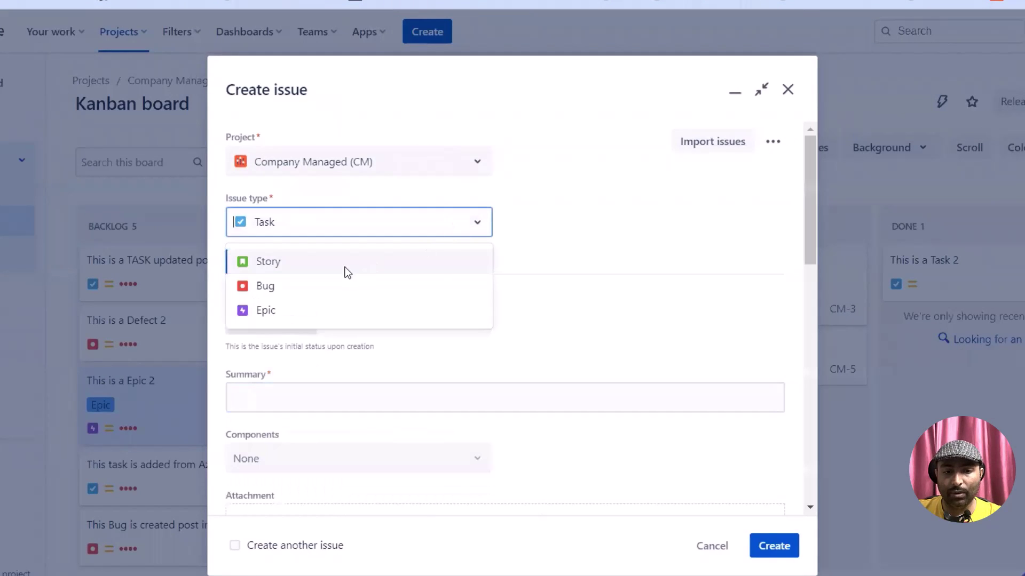
{"action": "left_click", "coordinate": [325, 285]}
- Enter TEMPLATE:Bug as the issue summary
{"action": "left_click", "coordinate": [264, 395]}
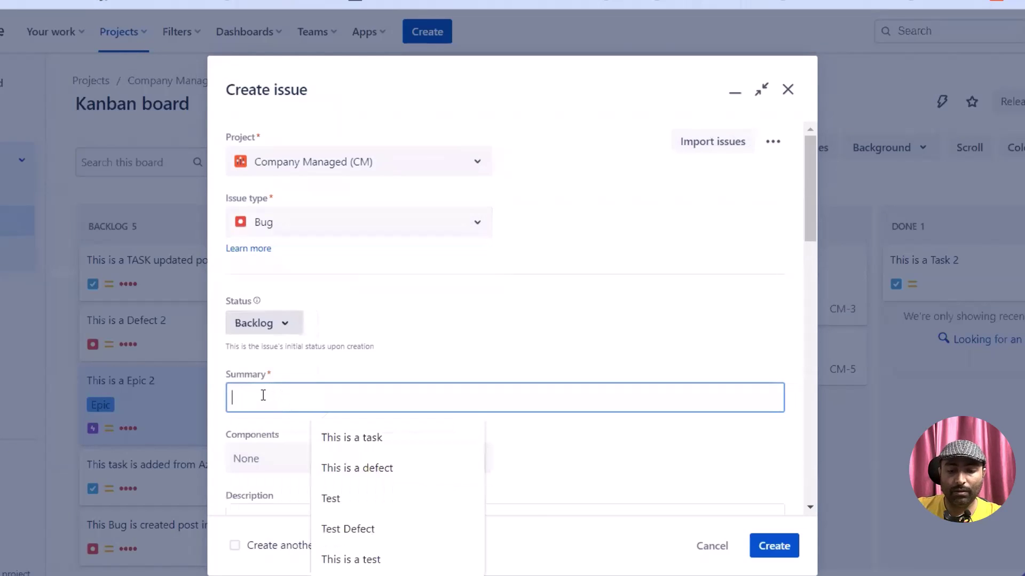
{"action": "type", "text": "Te"}
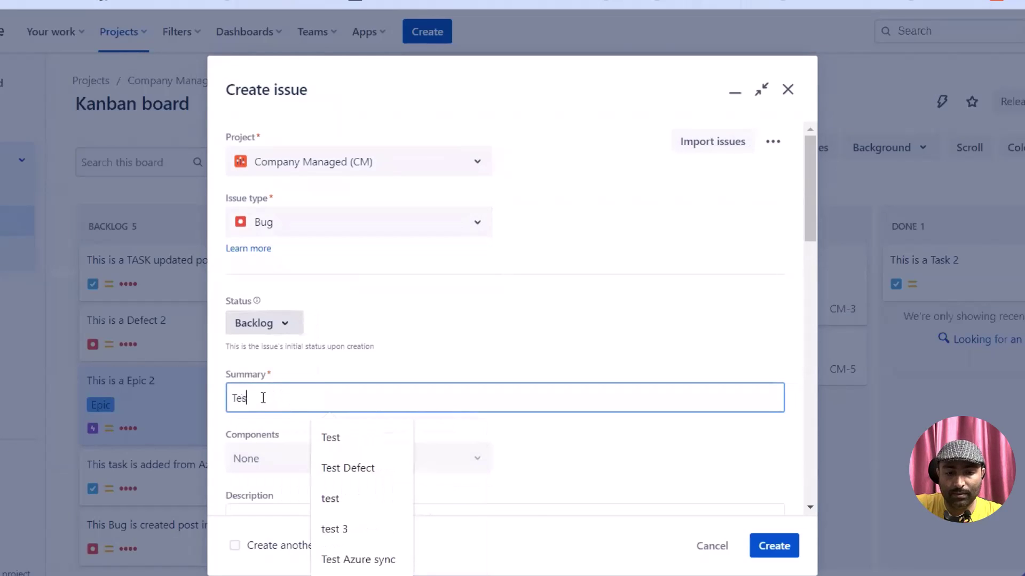
{"action": "type", "text": "mpl"}
{"action": "key", "text": "ctrl+a"}
{"action": "type", "text": "TEMPLATE"}
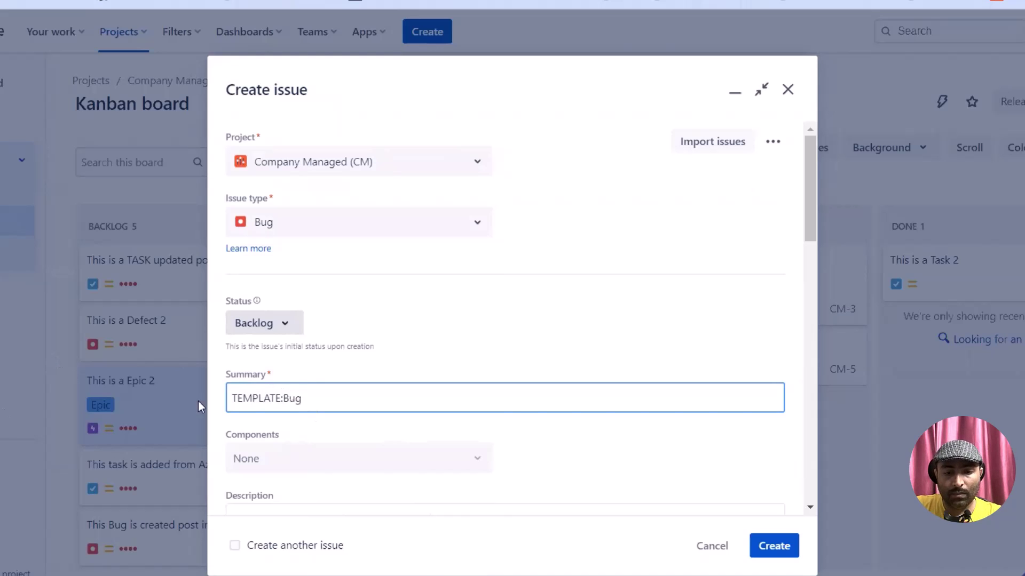
{"action": "scroll", "coordinate": [299, 387], "scroll_direction": "down", "scroll_amount": 5}
{"action": "scroll", "coordinate": [454, 364], "scroll_direction": "up", "scroll_amount": 1}
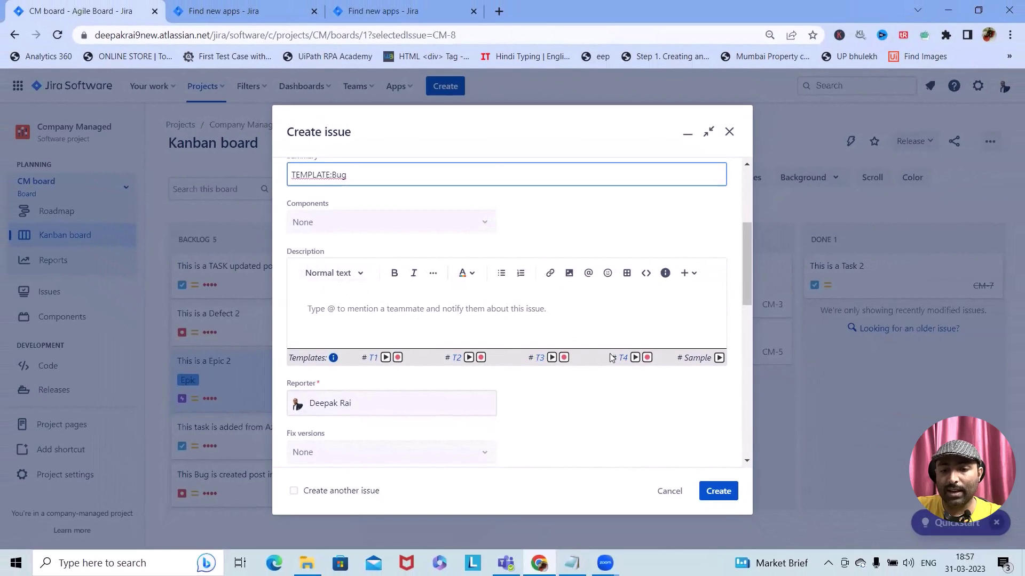
- Insert the # Sample template into the Bug description, confirming it, and review the STORY to OPEN QUESTIONS sections
{"action": "left_click", "coordinate": [719, 358]}
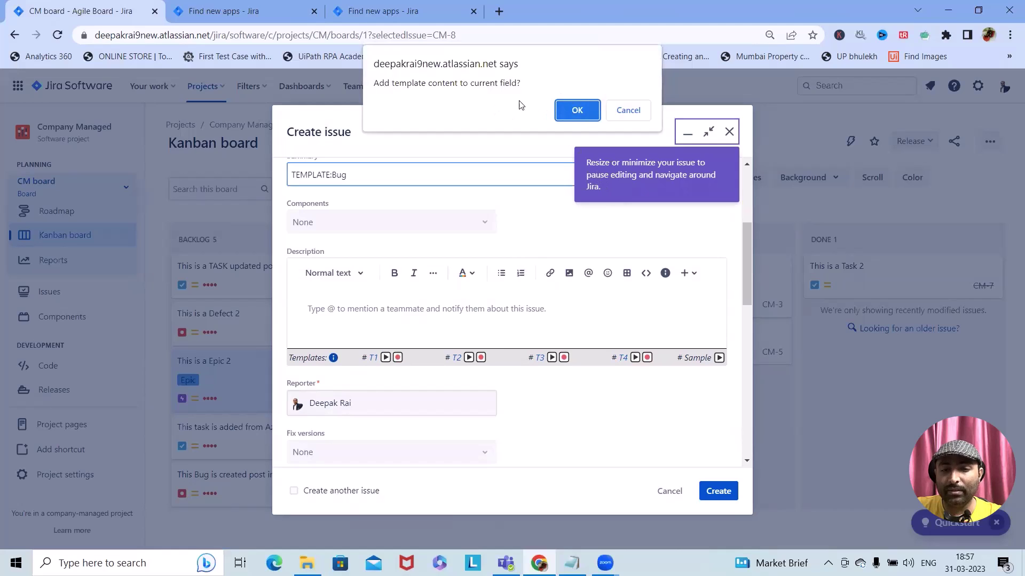
{"action": "left_click", "coordinate": [577, 110]}
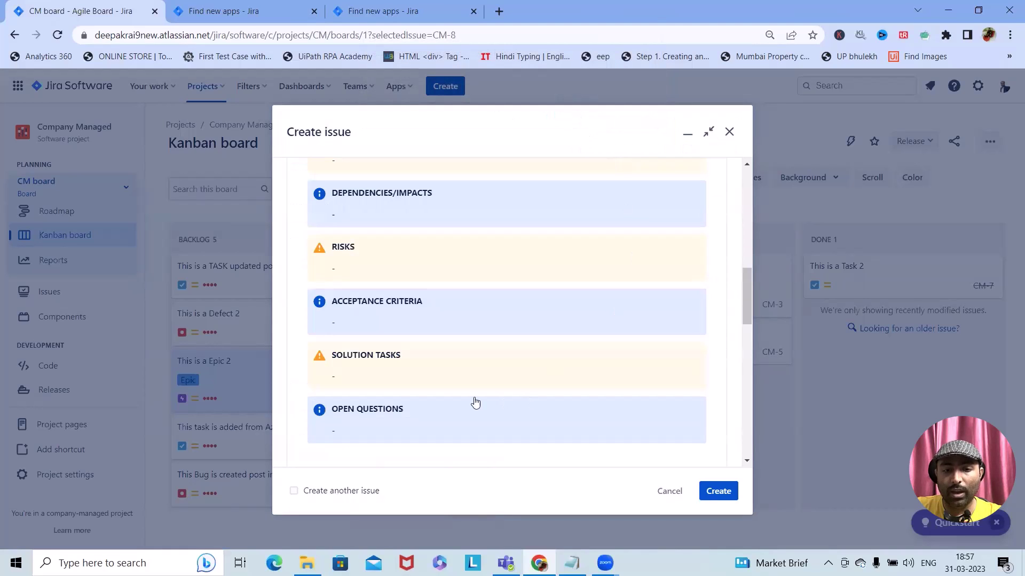
{"action": "scroll", "coordinate": [473, 398], "scroll_direction": "up", "scroll_amount": 10}
{"action": "scroll", "coordinate": [477, 376], "scroll_direction": "down", "scroll_amount": 4}
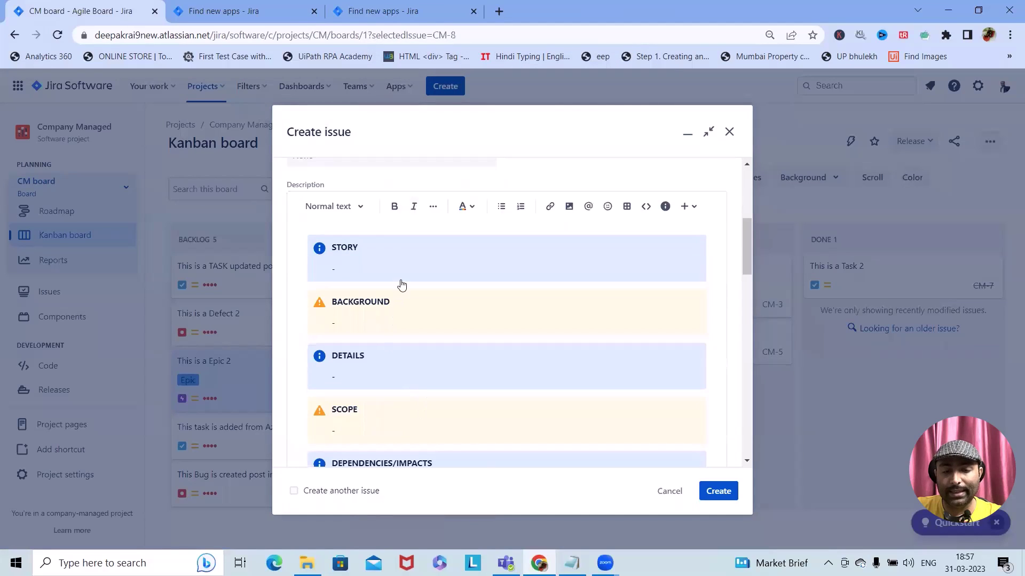
{"action": "scroll", "coordinate": [402, 285], "scroll_direction": "down", "scroll_amount": 15}
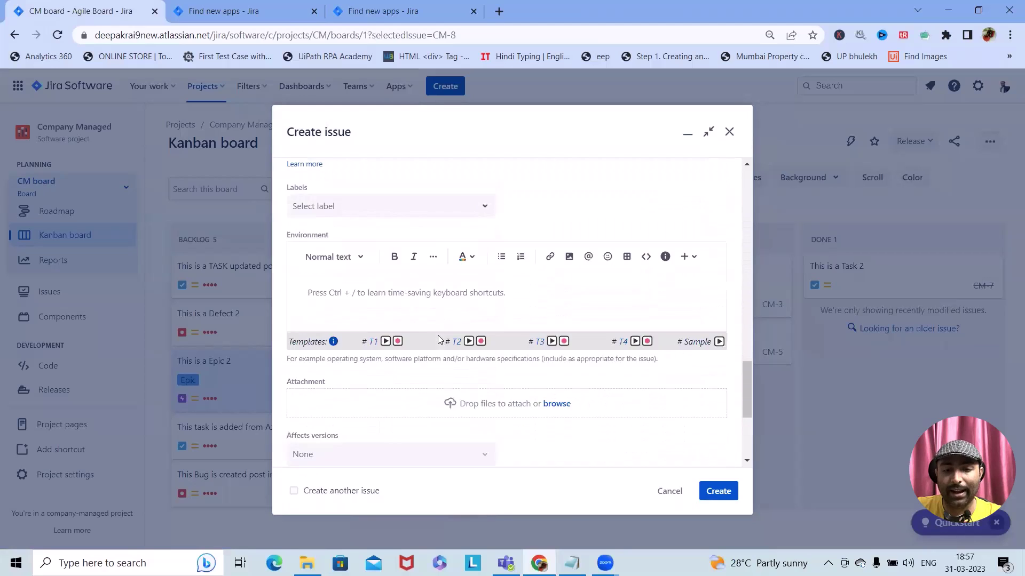
{"action": "scroll", "coordinate": [438, 337], "scroll_direction": "down", "scroll_amount": 2}
{"action": "scroll", "coordinate": [435, 363], "scroll_direction": "up", "scroll_amount": 8}
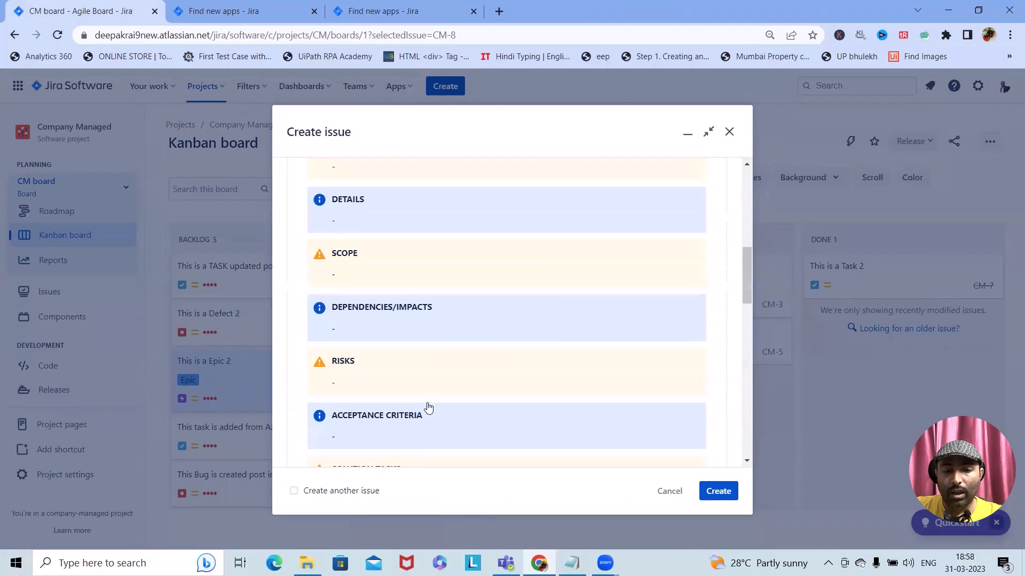
{"action": "scroll", "coordinate": [428, 408], "scroll_direction": "down", "scroll_amount": 3}
{"action": "left_click", "coordinate": [426, 317]}
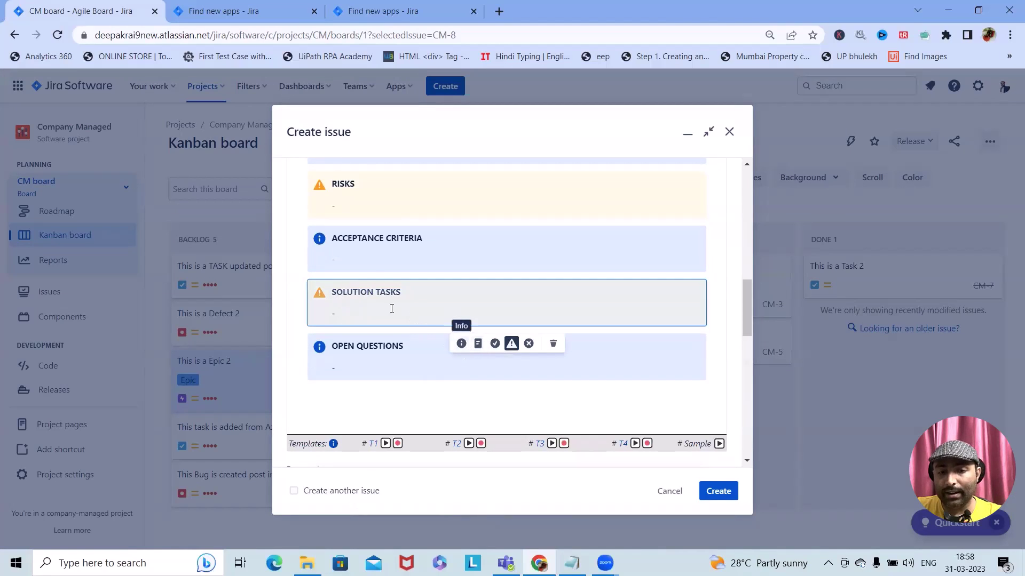
- Change the SOLUTION TASKS panel type to Info and delete the OPEN QUESTIONS panel
{"action": "left_click", "coordinate": [529, 344]}
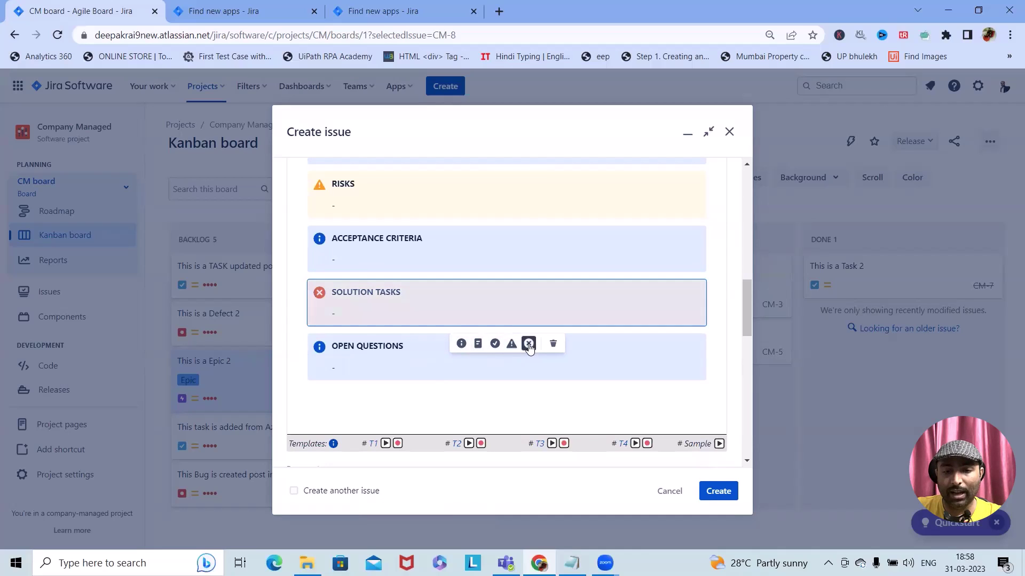
{"action": "left_click", "coordinate": [511, 345]}
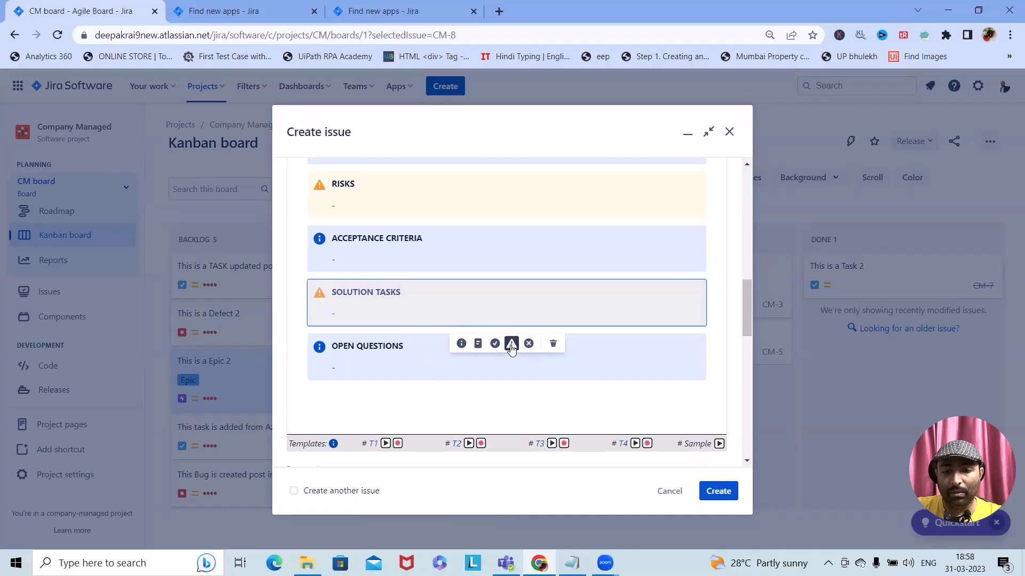
{"action": "left_click", "coordinate": [494, 345]}
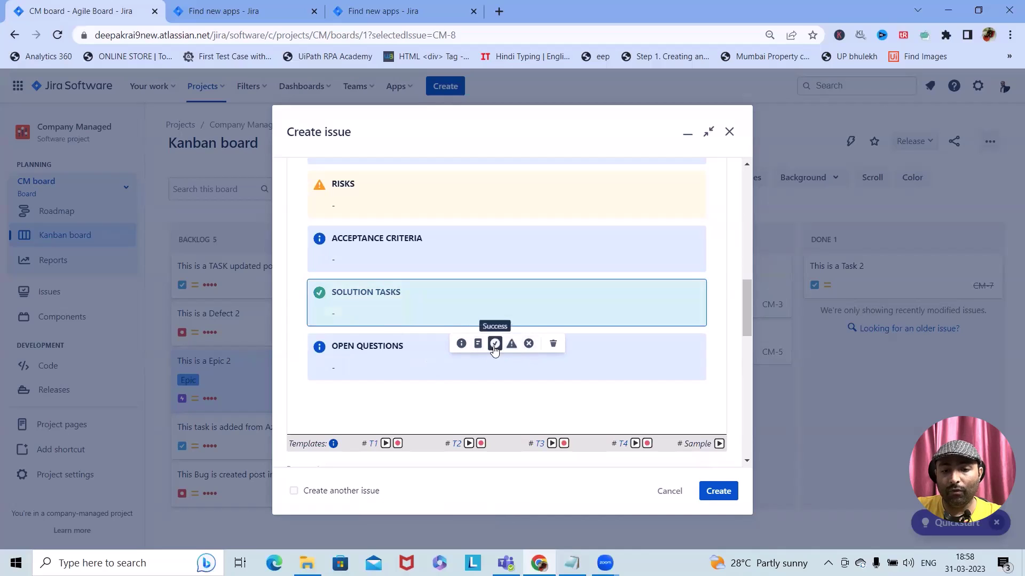
{"action": "left_click", "coordinate": [478, 346]}
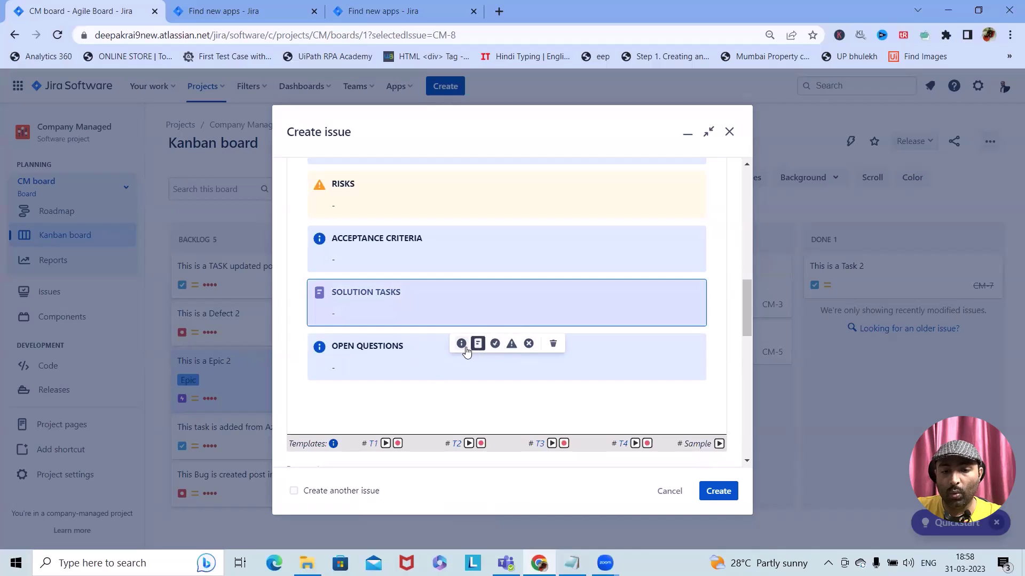
{"action": "left_click", "coordinate": [462, 344]}
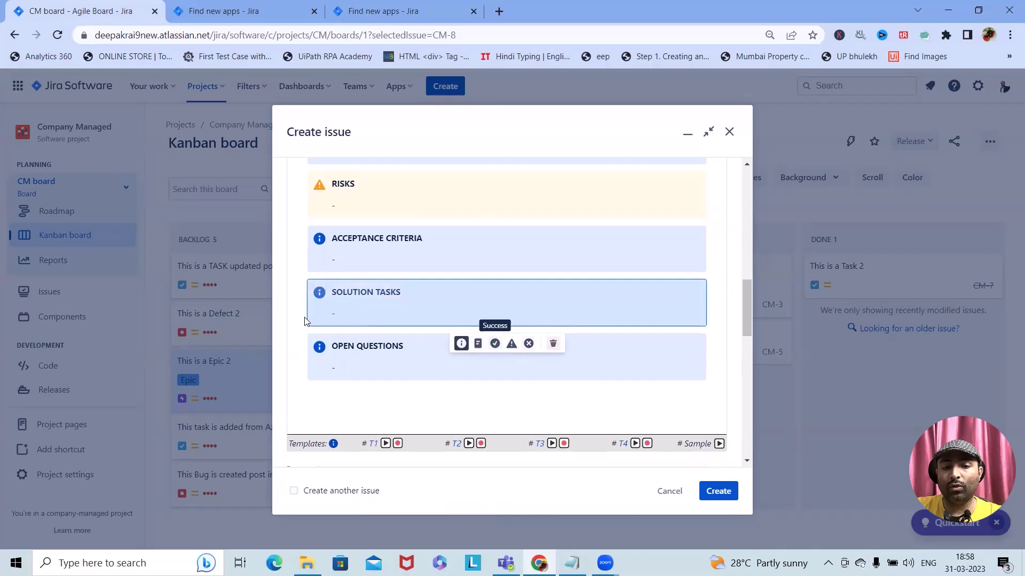
{"action": "left_click", "coordinate": [379, 361]}
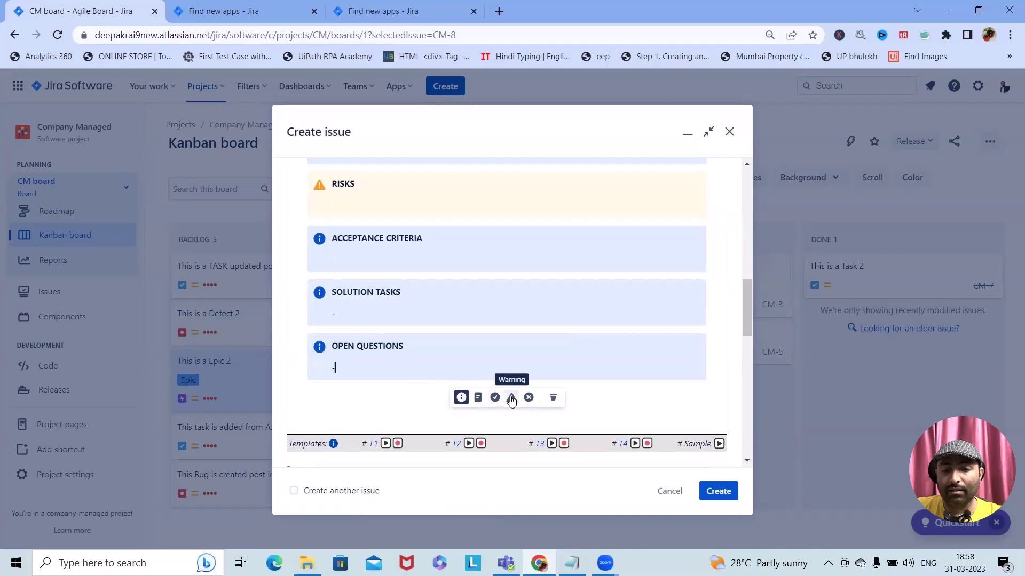
{"action": "left_click", "coordinate": [553, 398]}
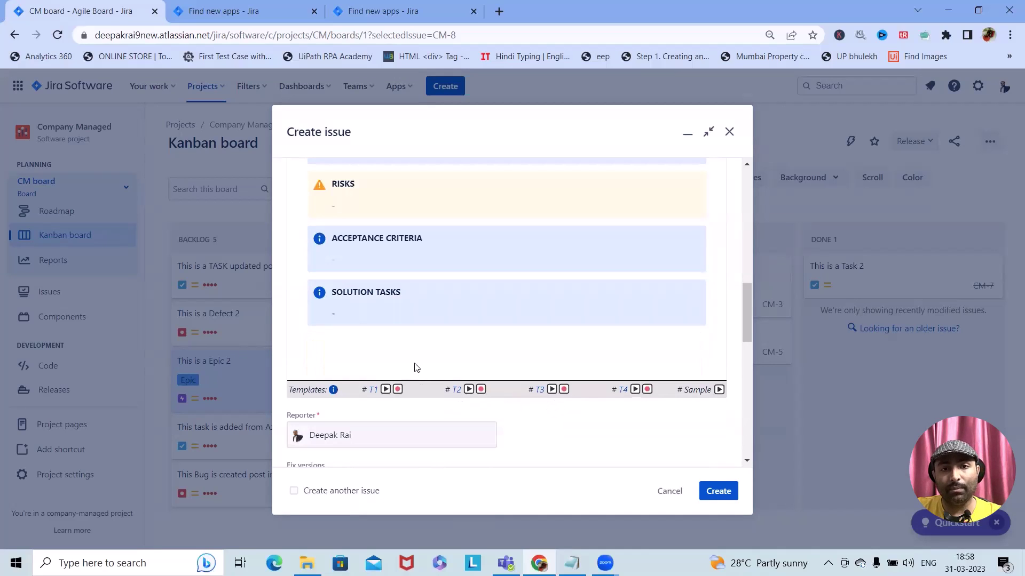
{"action": "scroll", "coordinate": [423, 356], "scroll_direction": "down", "scroll_amount": 5}
{"action": "scroll", "coordinate": [534, 385], "scroll_direction": "up", "scroll_amount": 1}
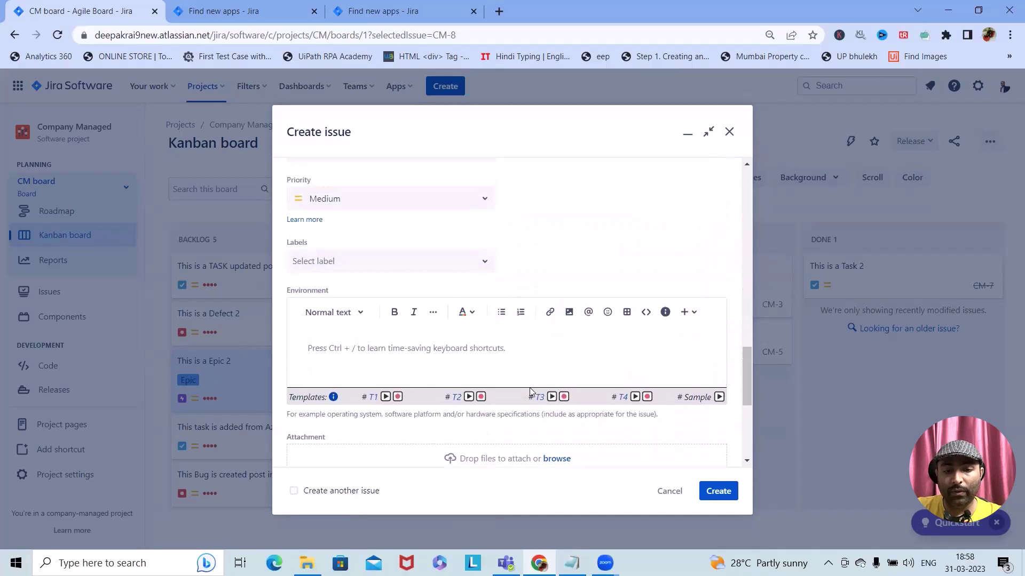
{"action": "left_click", "coordinate": [719, 397]}
{"action": "left_click", "coordinate": [568, 110]}
{"action": "scroll", "coordinate": [459, 395], "scroll_direction": "down", "scroll_amount": 5}
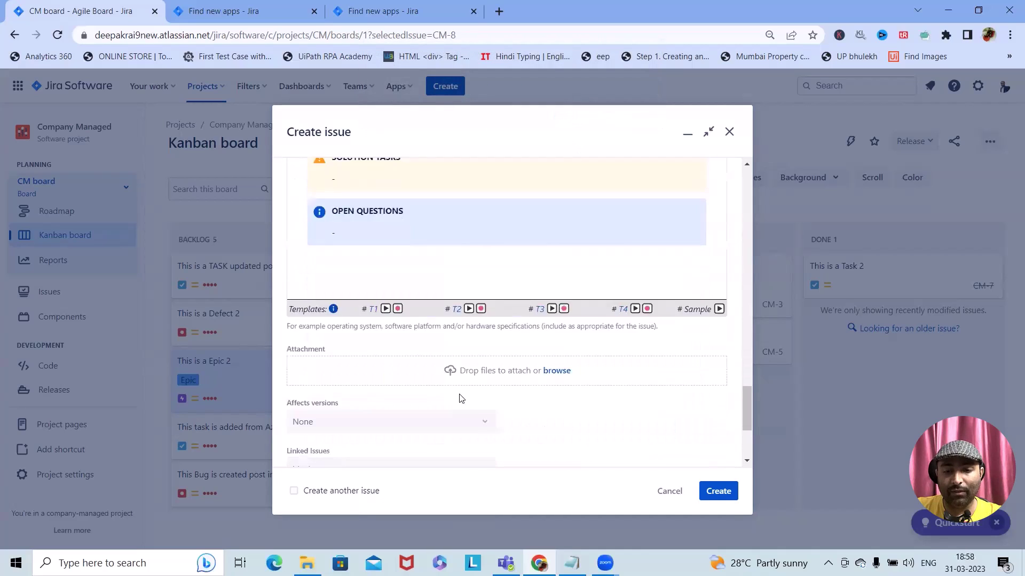
{"action": "scroll", "coordinate": [462, 393], "scroll_direction": "up", "scroll_amount": 5}
{"action": "scroll", "coordinate": [467, 387], "scroll_direction": "up", "scroll_amount": 8}
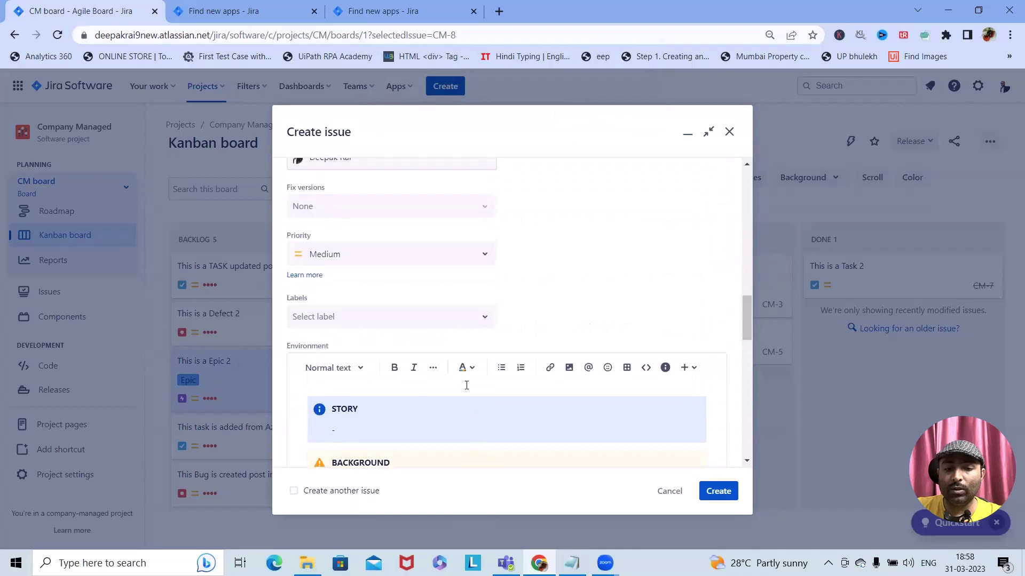
{"action": "scroll", "coordinate": [466, 385], "scroll_direction": "down", "scroll_amount": 5}
{"action": "scroll", "coordinate": [466, 385], "scroll_direction": "down", "scroll_amount": 6}
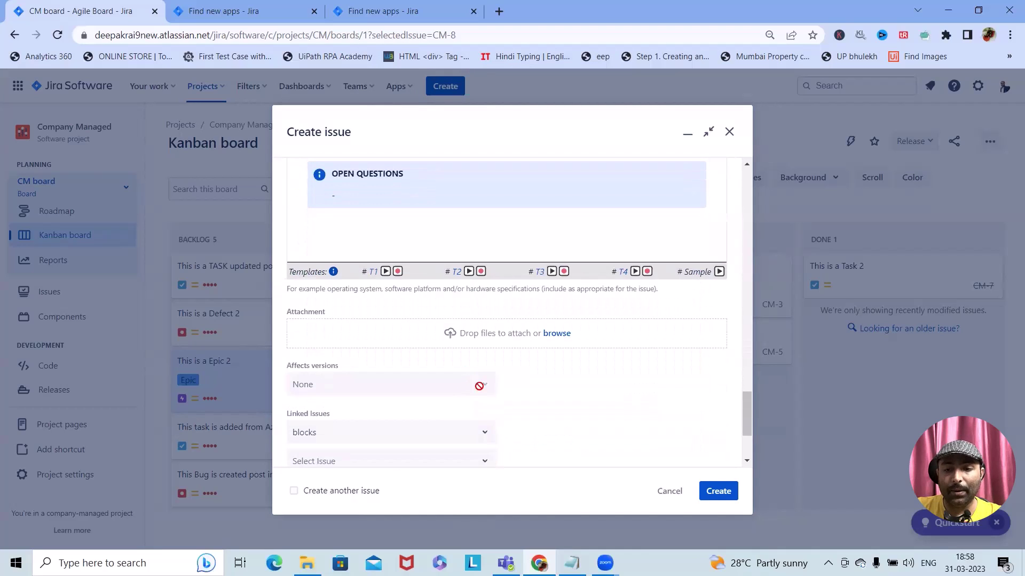
{"action": "scroll", "coordinate": [625, 334], "scroll_direction": "up", "scroll_amount": 10}
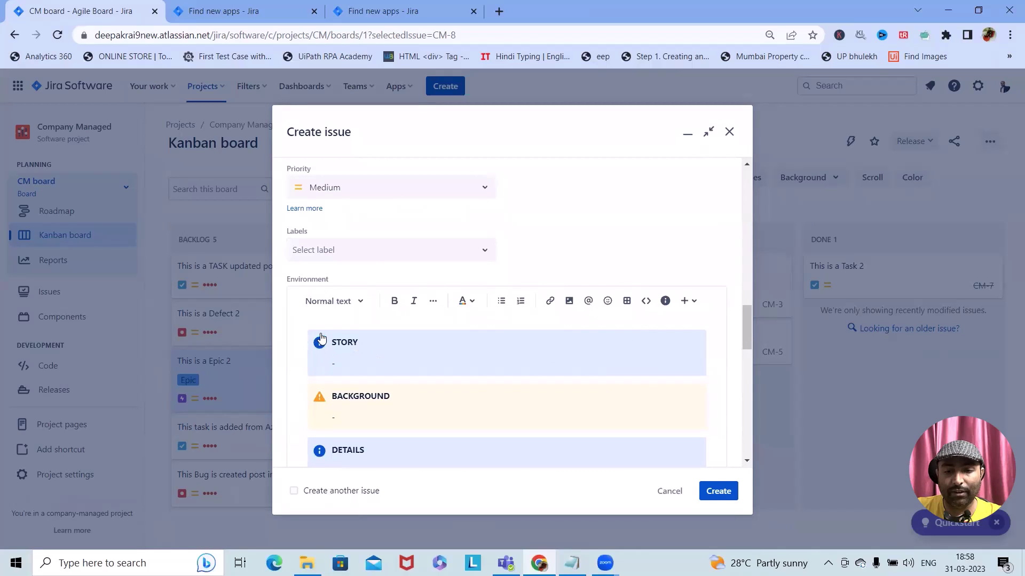
{"action": "left_click", "coordinate": [368, 363]}
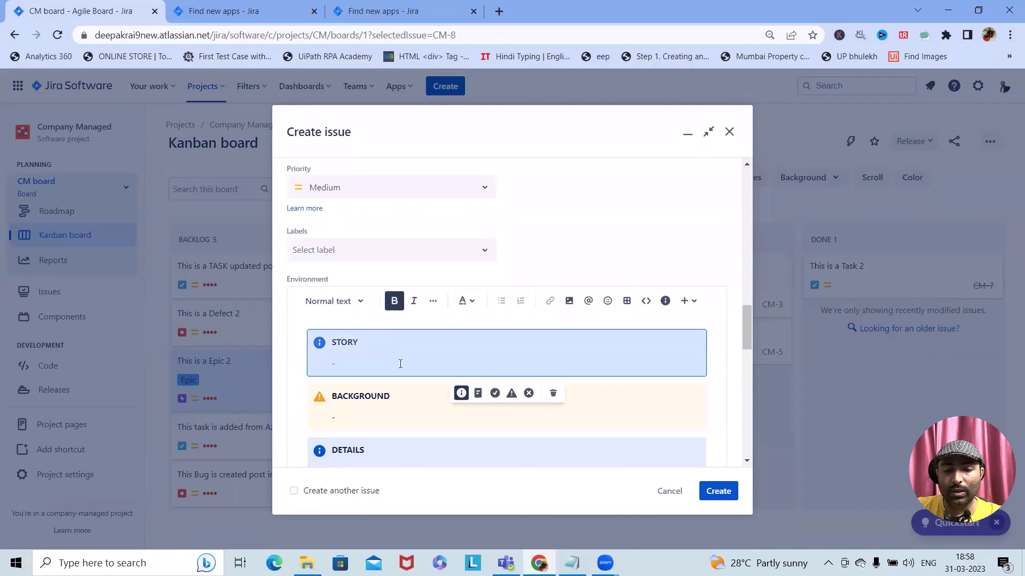
{"action": "left_click", "coordinate": [553, 393]}
{"action": "left_click", "coordinate": [553, 394]}
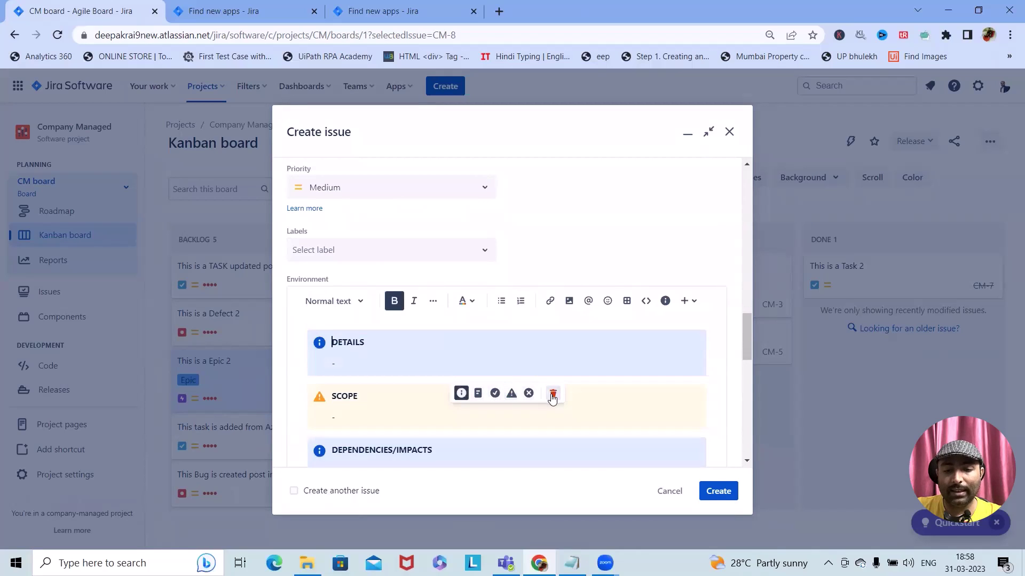
{"action": "left_click", "coordinate": [553, 394]}
{"action": "left_click", "coordinate": [553, 393]}
{"action": "left_click", "coordinate": [554, 394]}
{"action": "left_click", "coordinate": [553, 394]}
{"action": "left_click", "coordinate": [553, 393]}
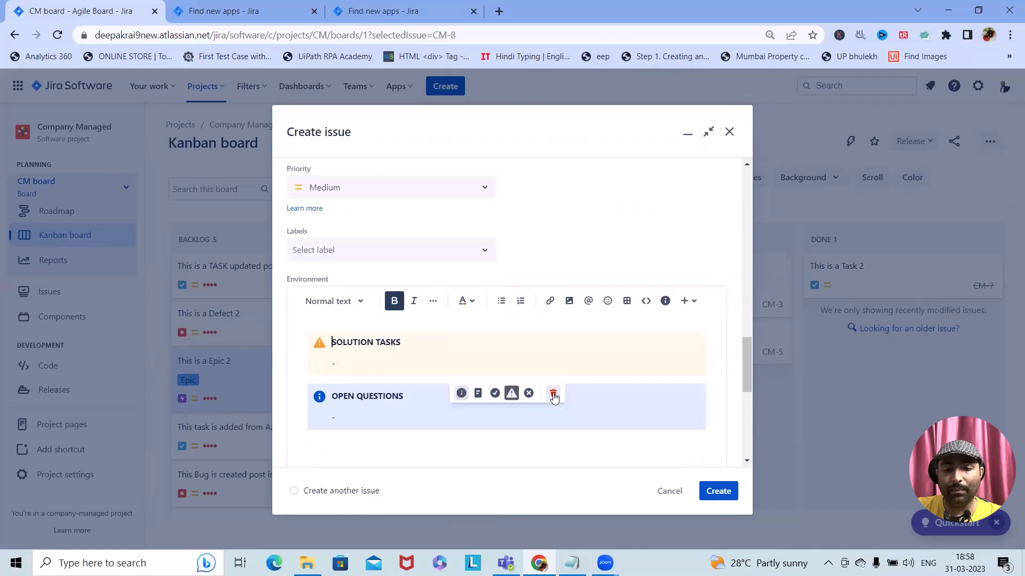
{"action": "left_click", "coordinate": [553, 394]}
{"action": "left_click", "coordinate": [553, 394]}
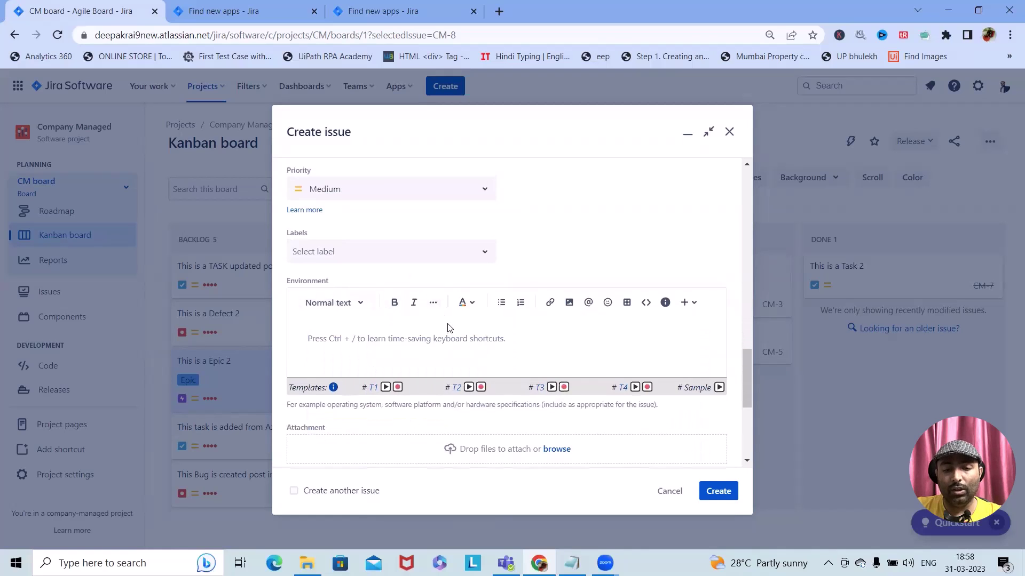
{"action": "left_click", "coordinate": [385, 385]}
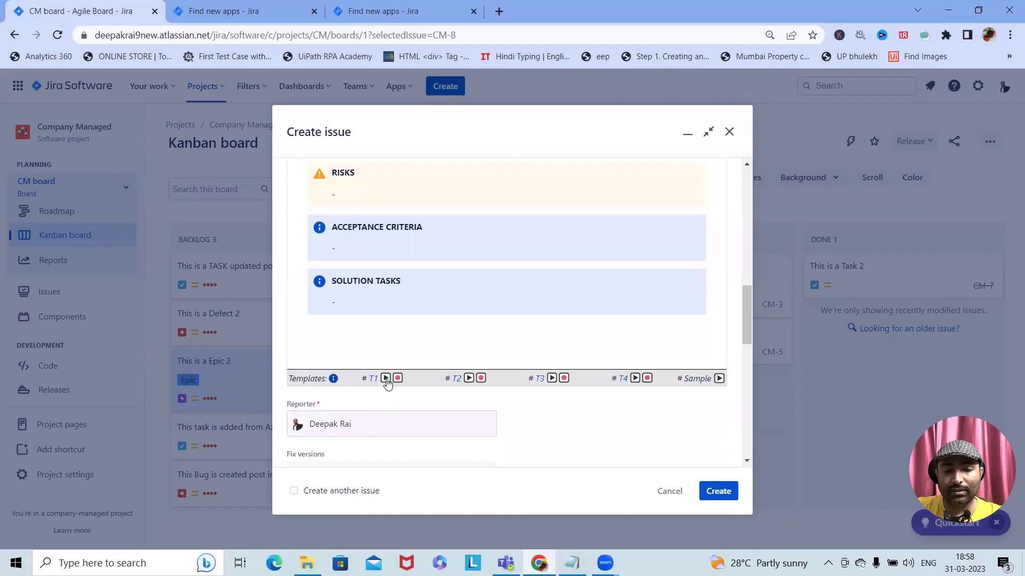
- Confirm template slots T1 and T2 are empty, then create the TEMPLATE:Bug issue as CM-11
{"action": "left_click", "coordinate": [389, 379]}
{"action": "left_click", "coordinate": [646, 114]}
{"action": "scroll", "coordinate": [388, 390], "scroll_direction": "down", "scroll_amount": 1}
{"action": "scroll", "coordinate": [389, 366], "scroll_direction": "up", "scroll_amount": 10}
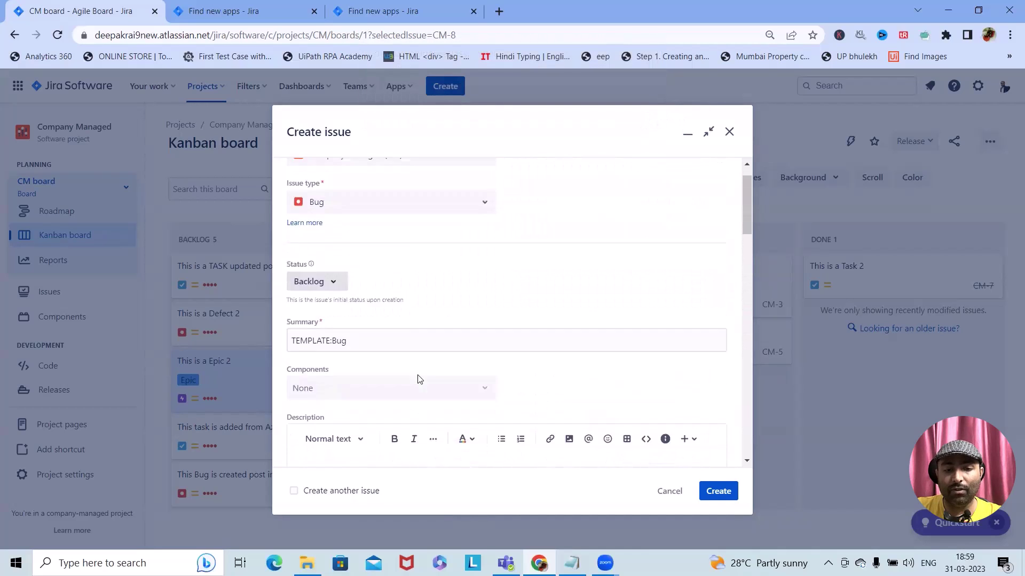
{"action": "scroll", "coordinate": [419, 379], "scroll_direction": "down", "scroll_amount": 10}
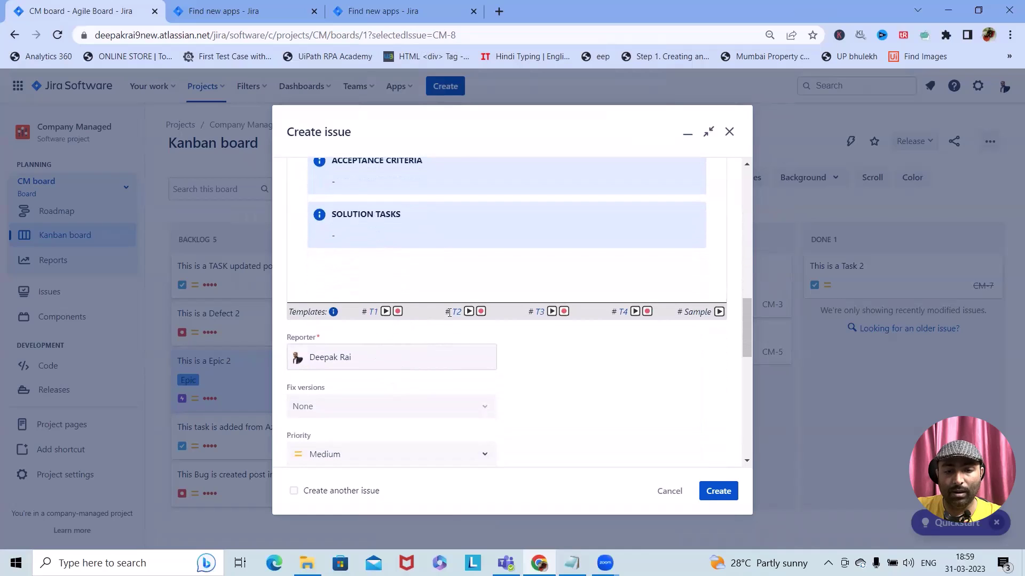
{"action": "left_click", "coordinate": [470, 311]}
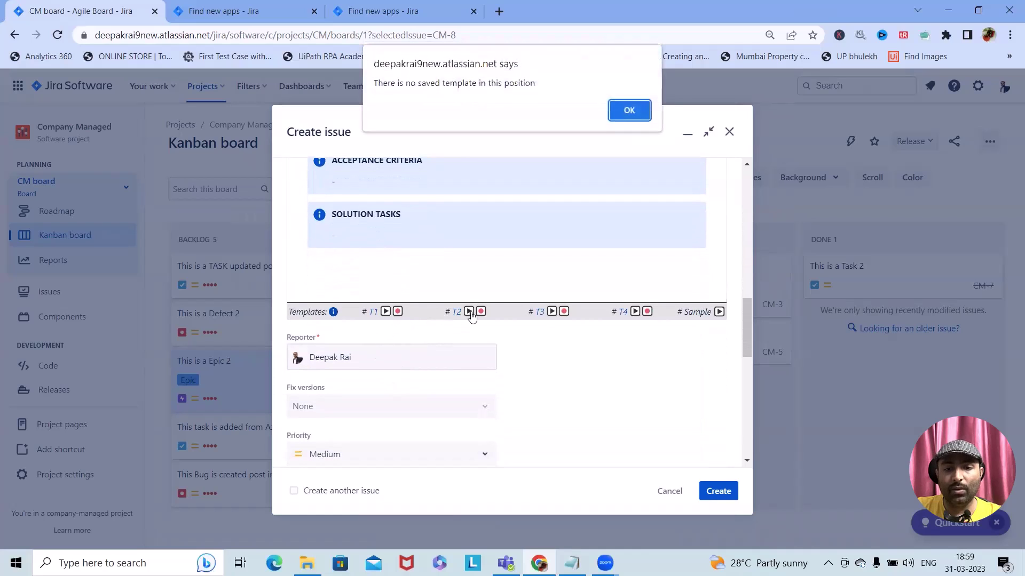
{"action": "left_click", "coordinate": [628, 111]}
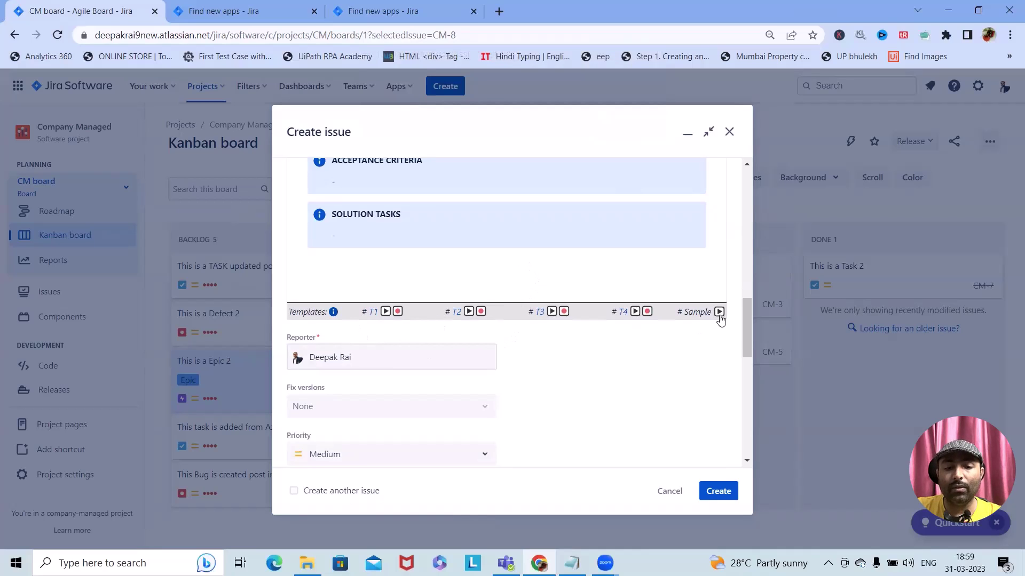
{"action": "scroll", "coordinate": [596, 386], "scroll_direction": "down", "scroll_amount": 8}
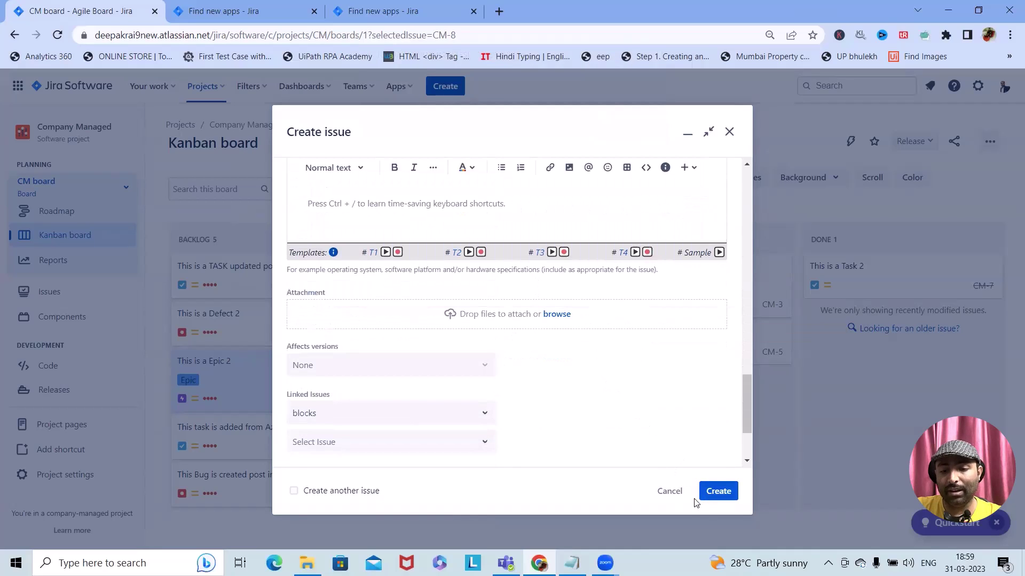
{"action": "left_click", "coordinate": [719, 491]}
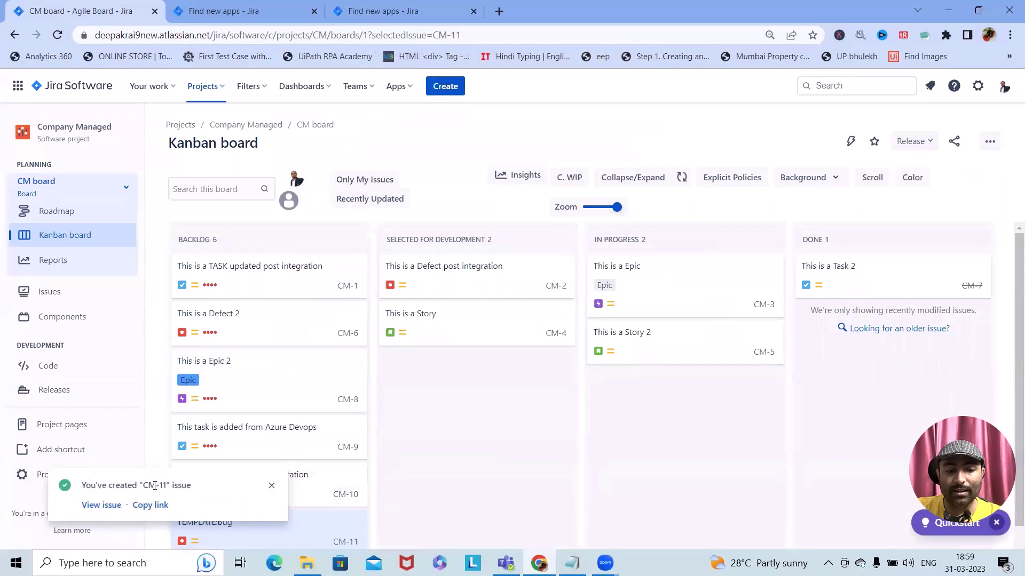
{"action": "left_click", "coordinate": [95, 505]}
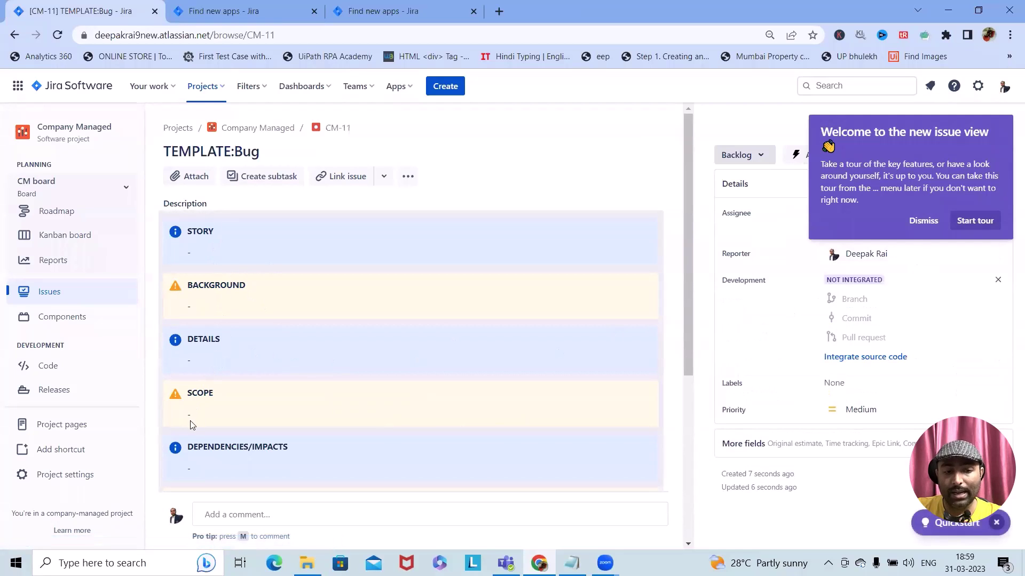
{"action": "scroll", "coordinate": [216, 460], "scroll_direction": "down", "scroll_amount": 5}
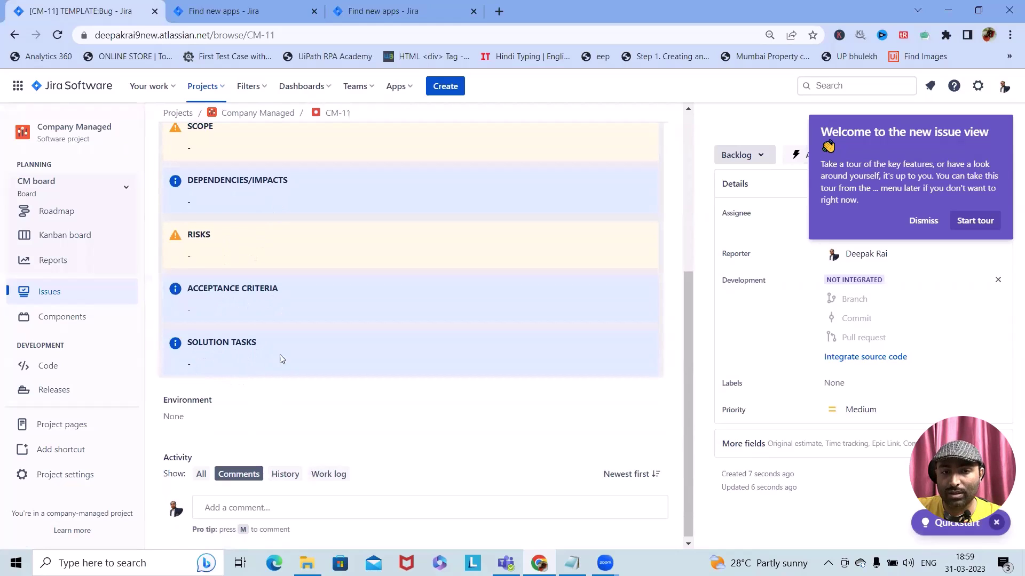
{"action": "scroll", "coordinate": [281, 359], "scroll_direction": "up", "scroll_amount": 5}
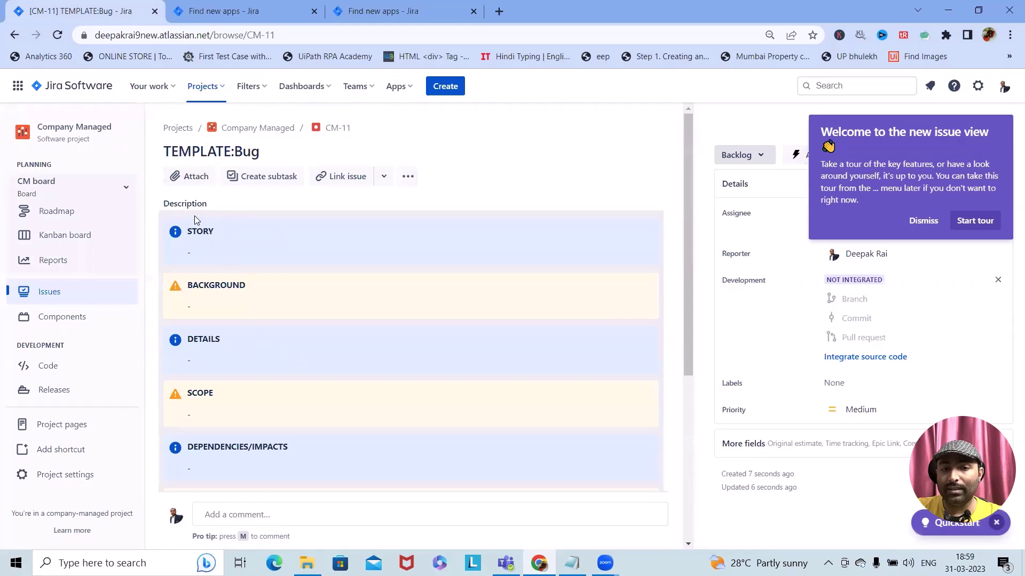
- Start a new issue and set its issue type to Story
{"action": "left_click", "coordinate": [444, 89]}
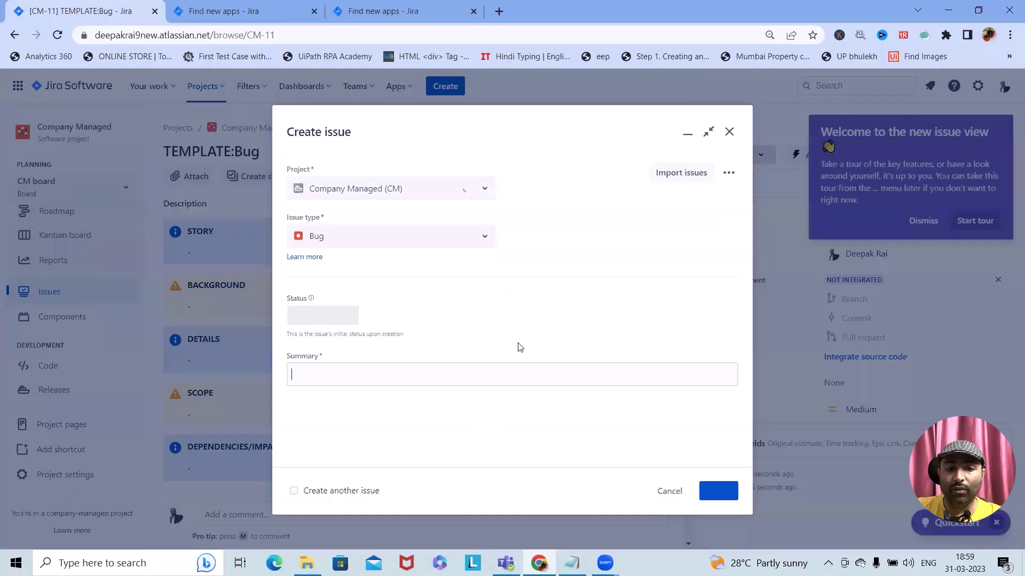
{"action": "scroll", "coordinate": [461, 227], "scroll_direction": "down", "scroll_amount": 8}
{"action": "scroll", "coordinate": [526, 367], "scroll_direction": "up", "scroll_amount": 7}
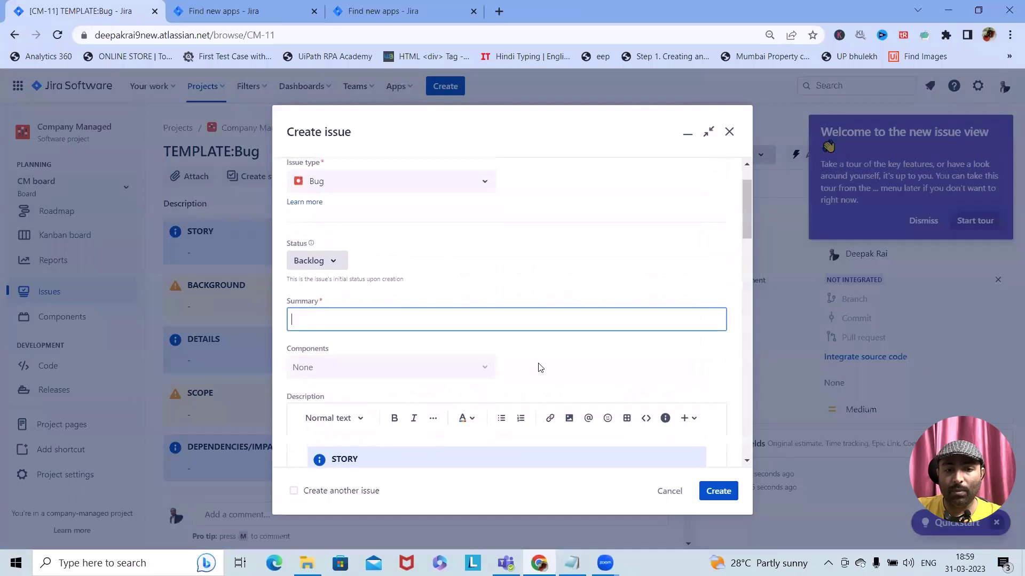
{"action": "scroll", "coordinate": [485, 356], "scroll_direction": "up", "scroll_amount": 1}
{"action": "left_click", "coordinate": [477, 240]}
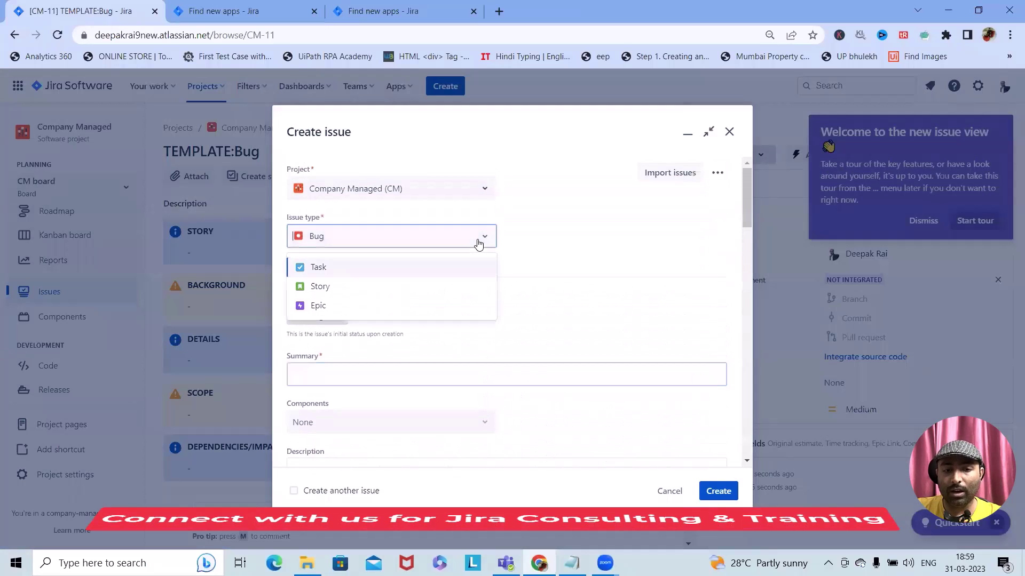
{"action": "left_click", "coordinate": [362, 289]}
- Try the Sample template (cancelled) and the empty T4 slot on the Story description
{"action": "scroll", "coordinate": [592, 375], "scroll_direction": "down", "scroll_amount": 15}
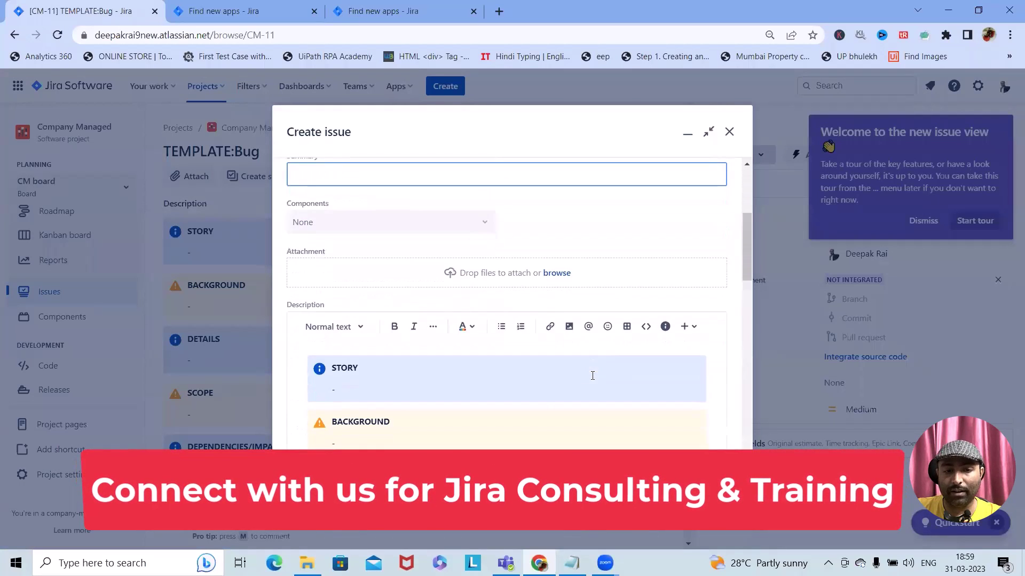
{"action": "scroll", "coordinate": [532, 411], "scroll_direction": "up", "scroll_amount": 5}
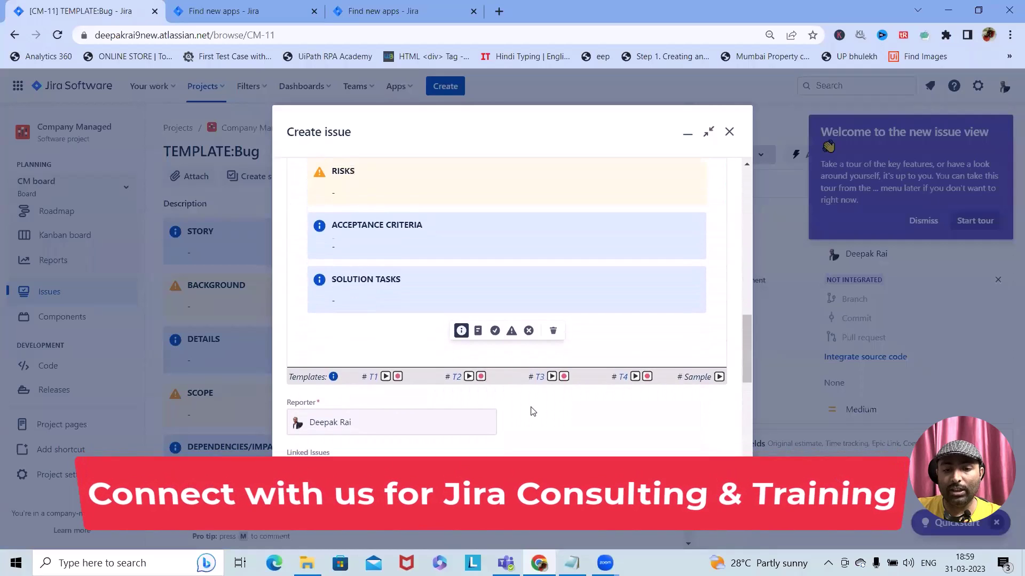
{"action": "scroll", "coordinate": [537, 375], "scroll_direction": "up", "scroll_amount": 6}
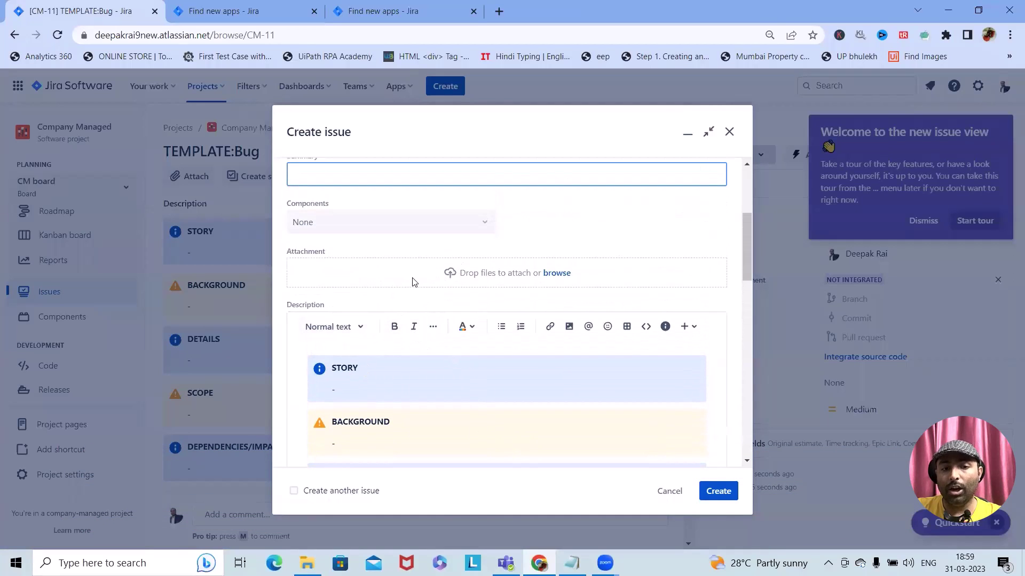
{"action": "scroll", "coordinate": [412, 288], "scroll_direction": "up", "scroll_amount": 3}
{"action": "scroll", "coordinate": [372, 350], "scroll_direction": "down", "scroll_amount": 3}
{"action": "scroll", "coordinate": [373, 338], "scroll_direction": "up", "scroll_amount": 3}
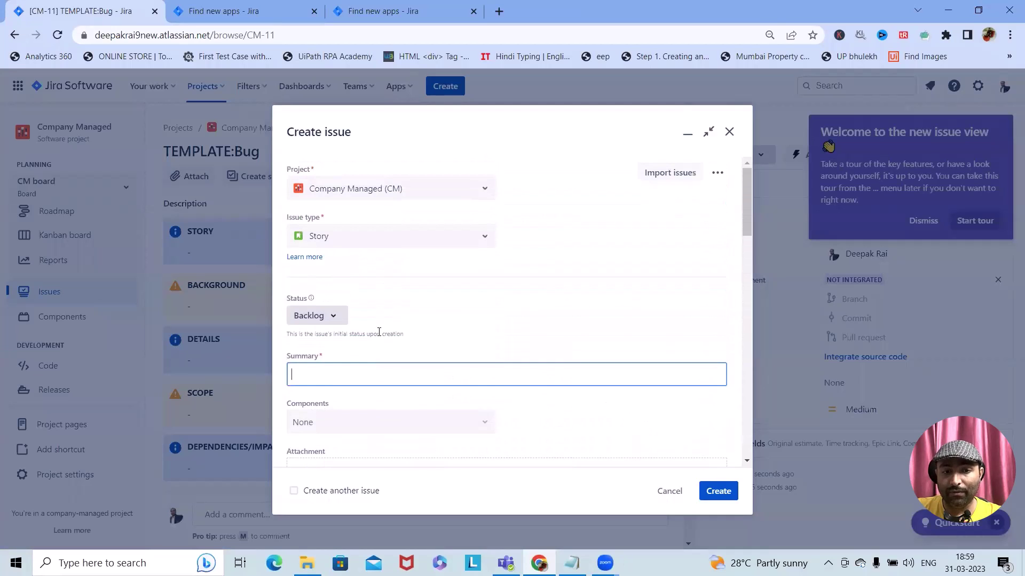
{"action": "scroll", "coordinate": [560, 368], "scroll_direction": "down", "scroll_amount": 10}
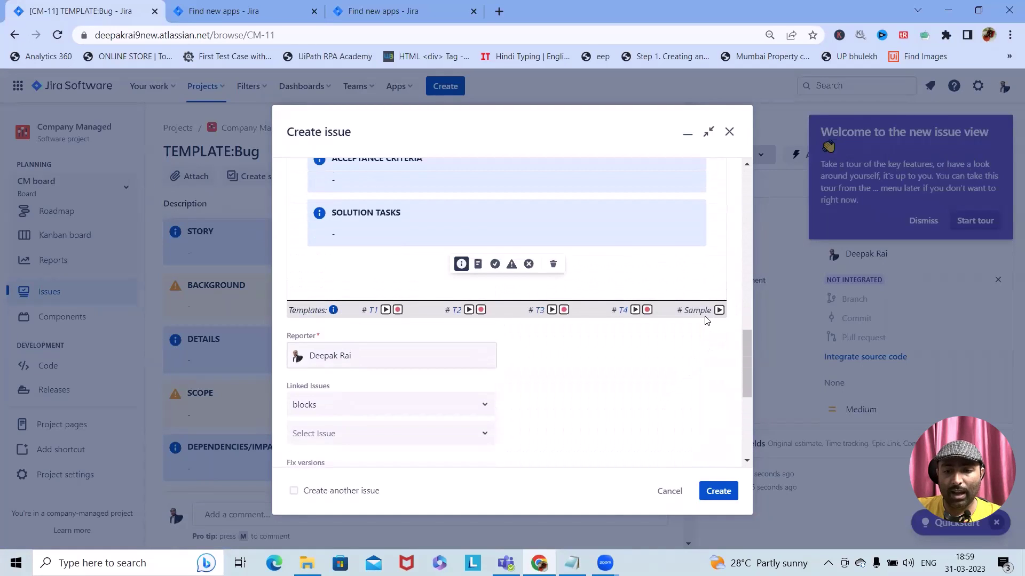
{"action": "left_click", "coordinate": [719, 310]}
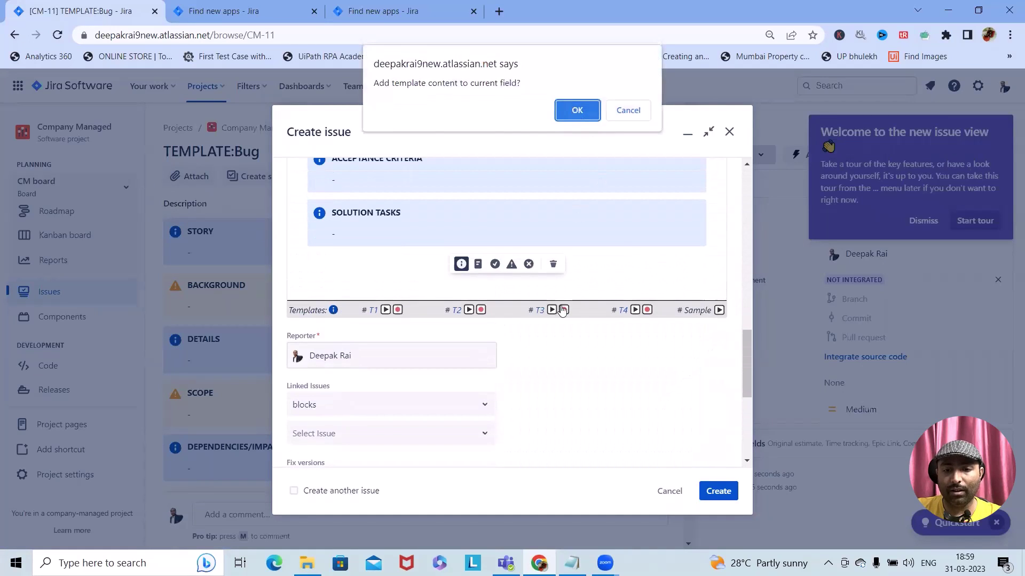
{"action": "left_click", "coordinate": [624, 111]}
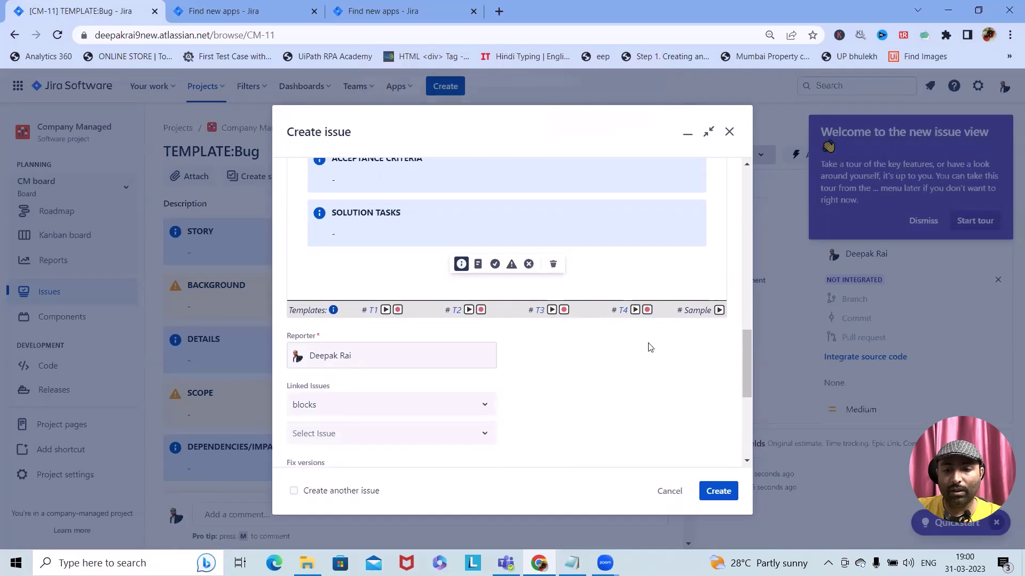
{"action": "left_click", "coordinate": [635, 311]}
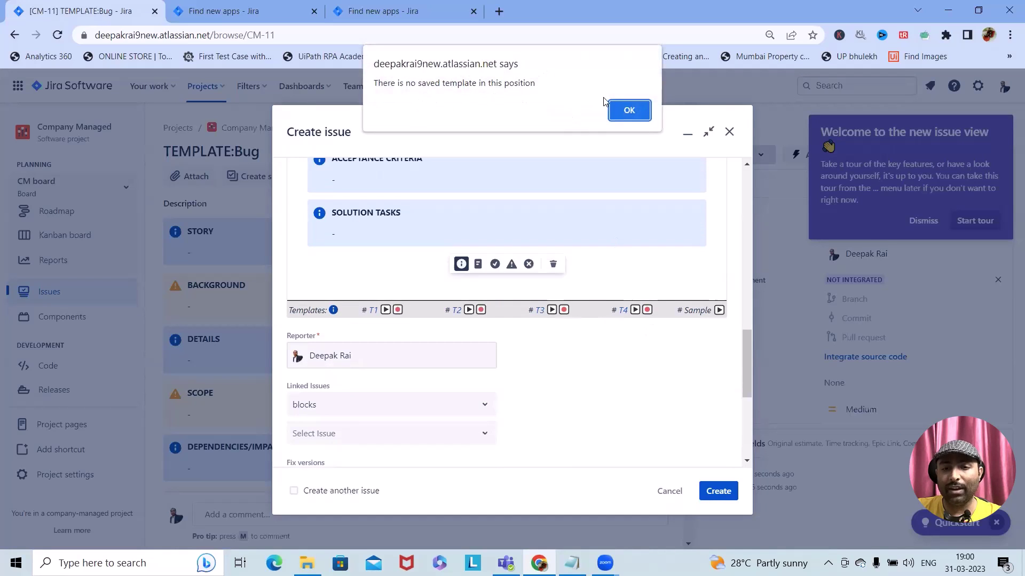
{"action": "left_click", "coordinate": [629, 111]}
- Open the description templates help page, then close and discard the unsaved new issue
{"action": "left_click", "coordinate": [333, 310]}
{"action": "scroll", "coordinate": [553, 368], "scroll_direction": "up", "scroll_amount": 10}
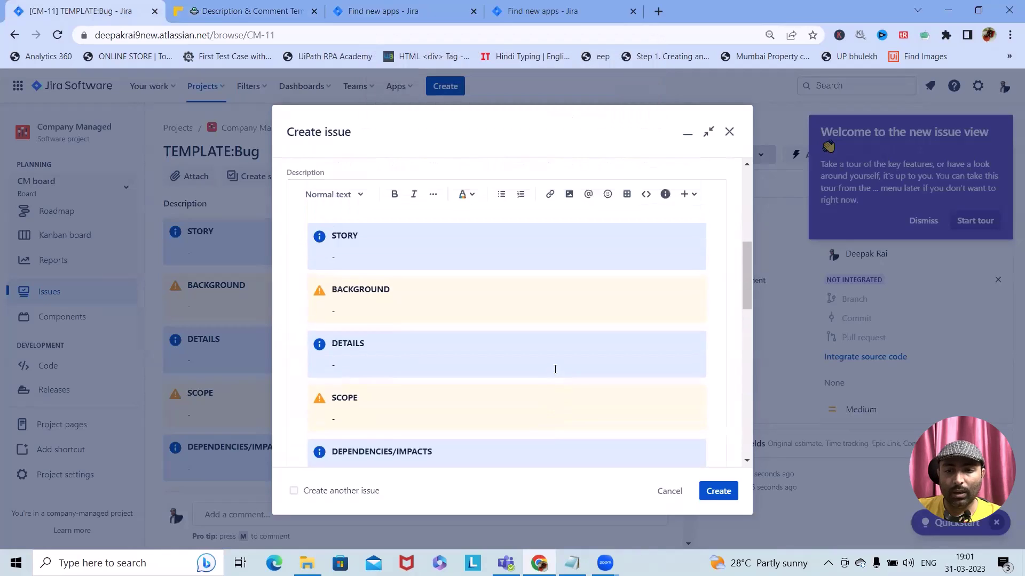
{"action": "left_click", "coordinate": [729, 132]}
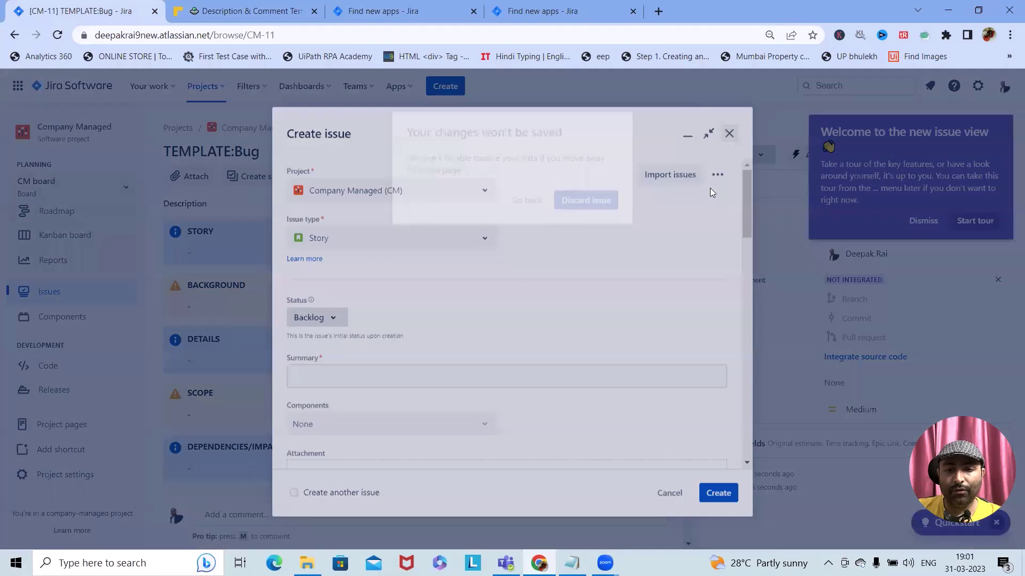
{"action": "left_click", "coordinate": [585, 200]}
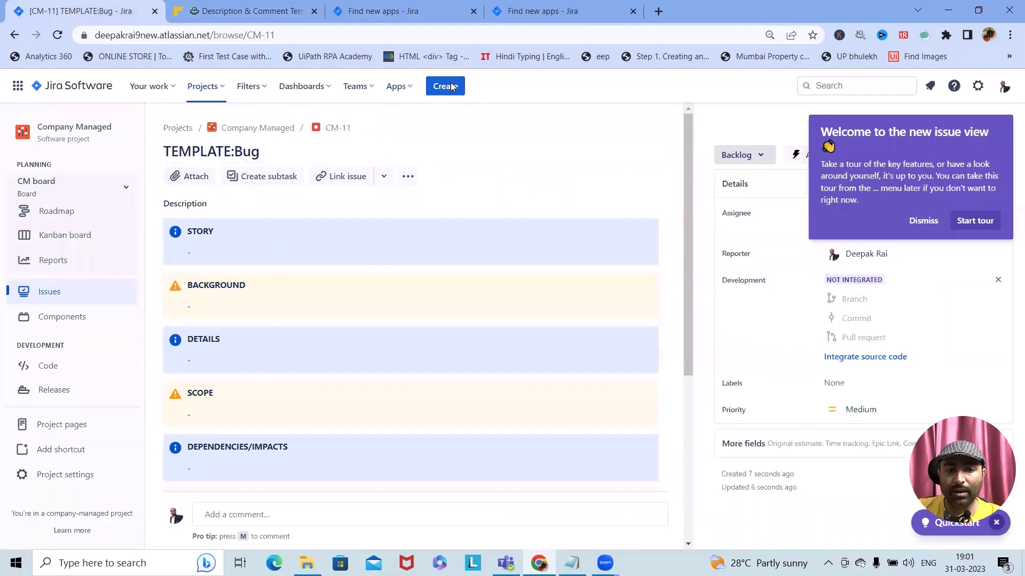
- Reopen a new issue form with the C shortcut and change its type from Bug to Story
{"action": "key", "text": "c"}
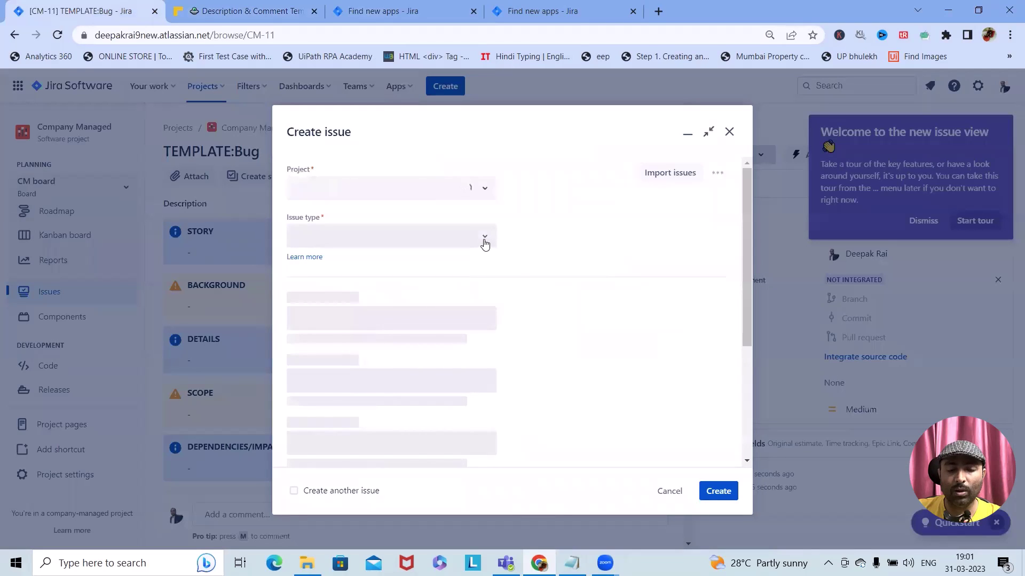
{"action": "scroll", "coordinate": [487, 250], "scroll_direction": "down", "scroll_amount": 5}
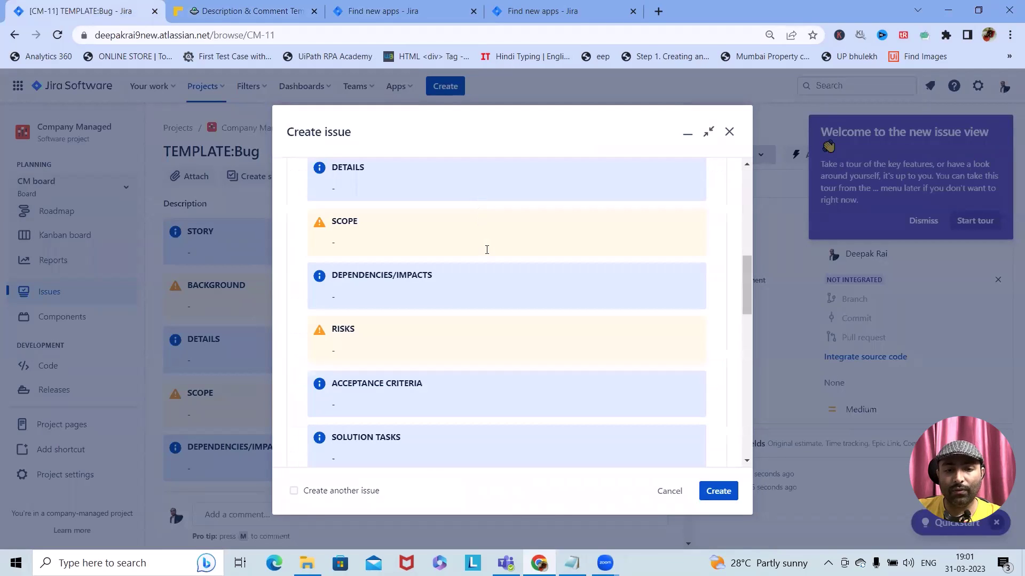
{"action": "scroll", "coordinate": [586, 320], "scroll_direction": "up", "scroll_amount": 10}
{"action": "left_click", "coordinate": [479, 234]}
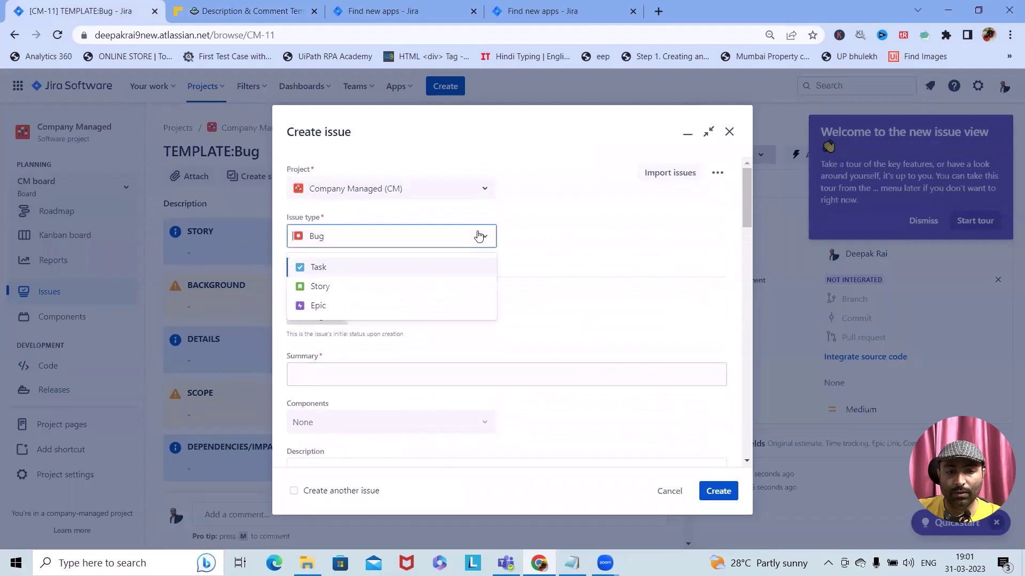
{"action": "left_click", "coordinate": [344, 287]}
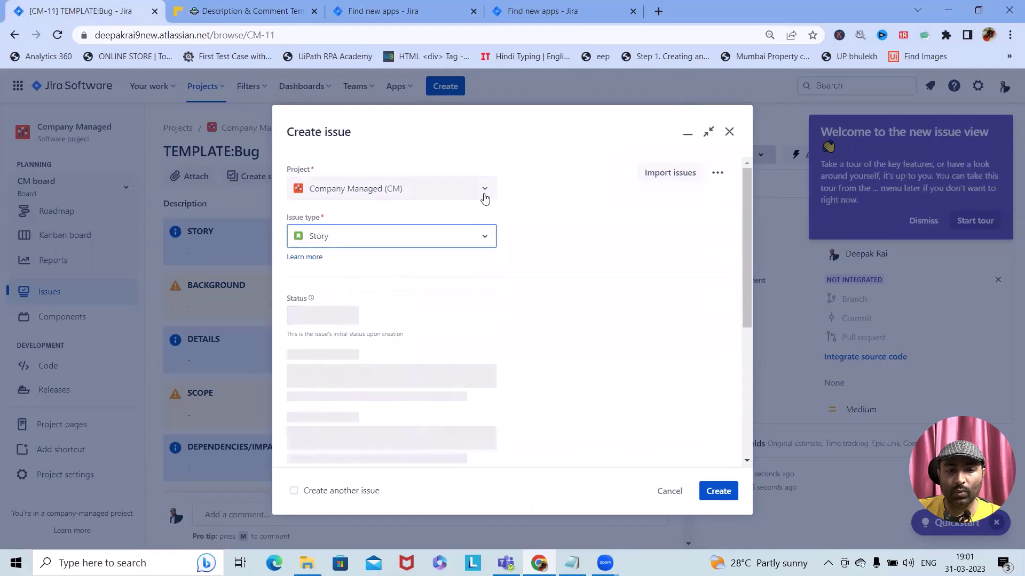
{"action": "scroll", "coordinate": [471, 336], "scroll_direction": "down", "scroll_amount": 5}
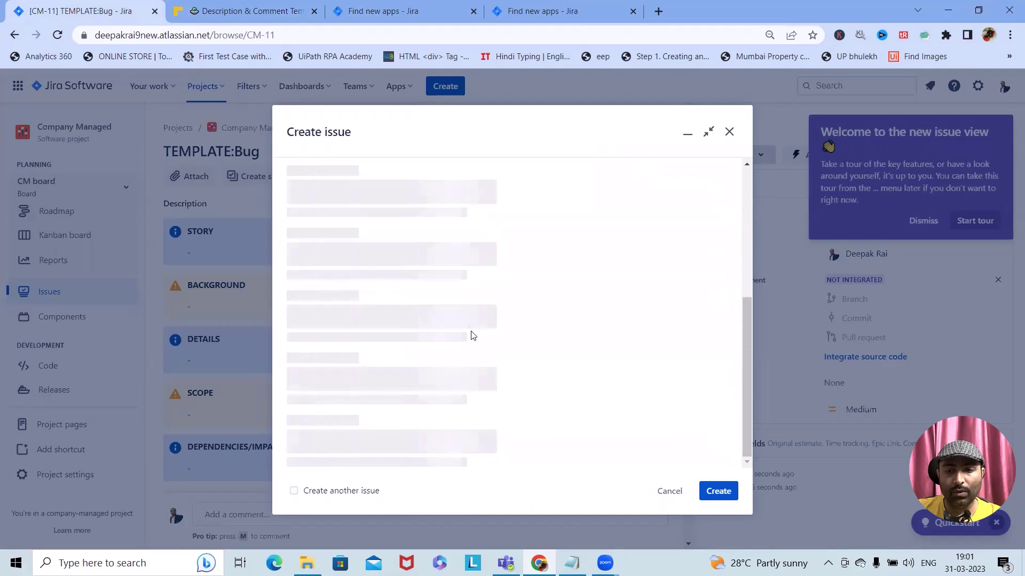
{"action": "scroll", "coordinate": [475, 343], "scroll_direction": "down", "scroll_amount": 5}
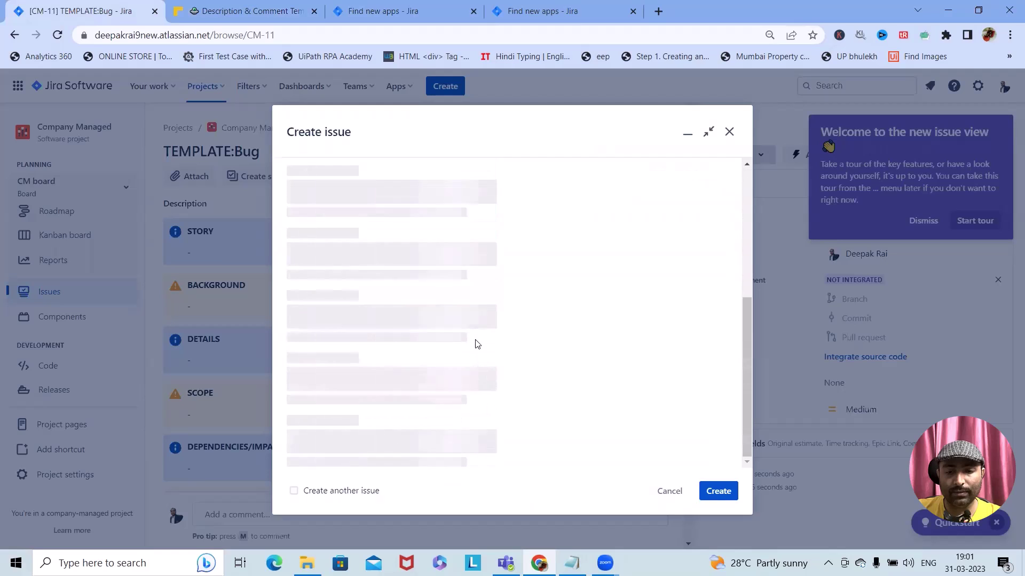
{"action": "scroll", "coordinate": [574, 388], "scroll_direction": "up", "scroll_amount": 10}
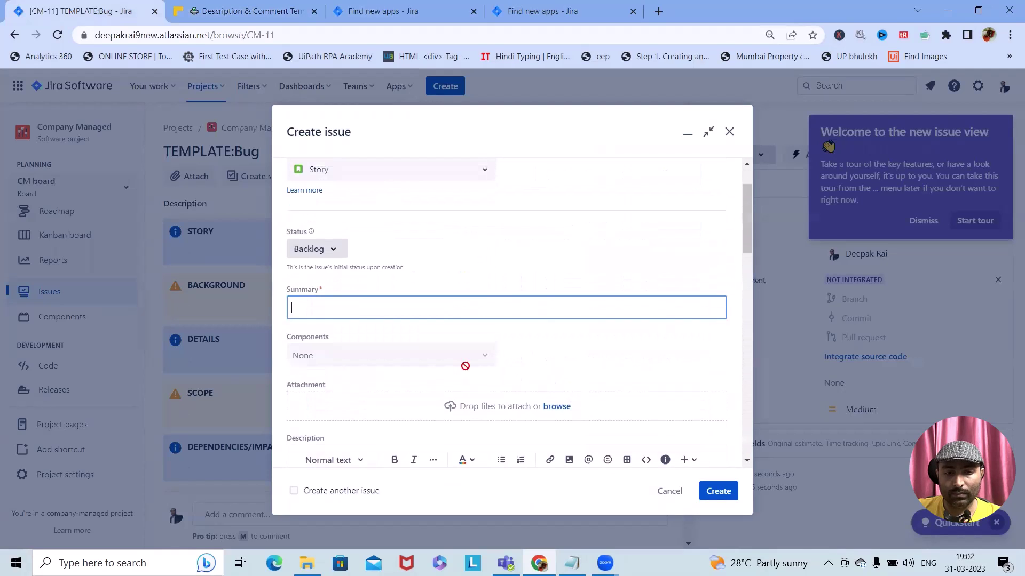
- Enter TEMPLATE:DEFAULT as the issue summary
{"action": "left_click", "coordinate": [386, 311]}
{"action": "type", "text": "Templ"}
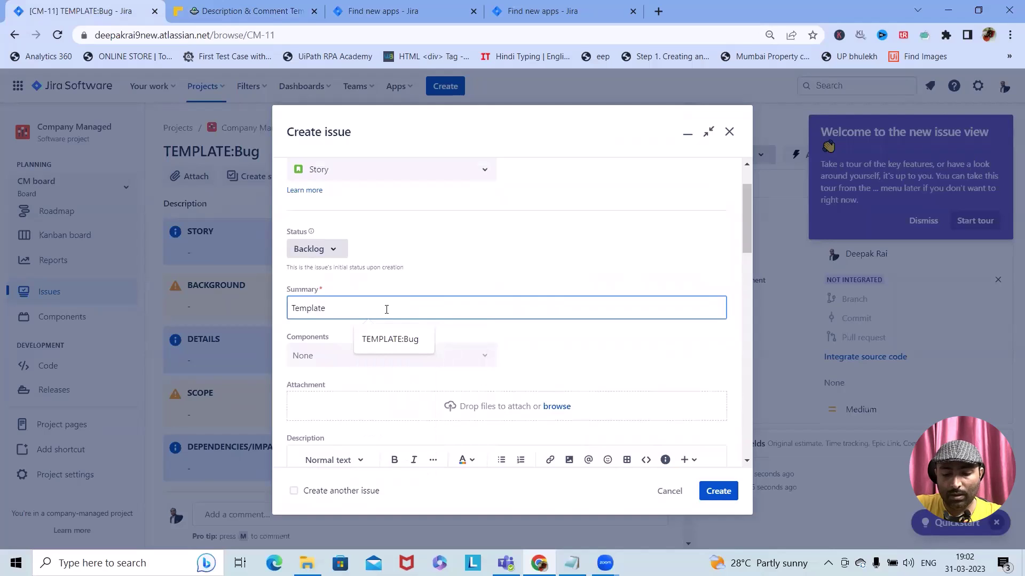
{"action": "type", "text": "at"}
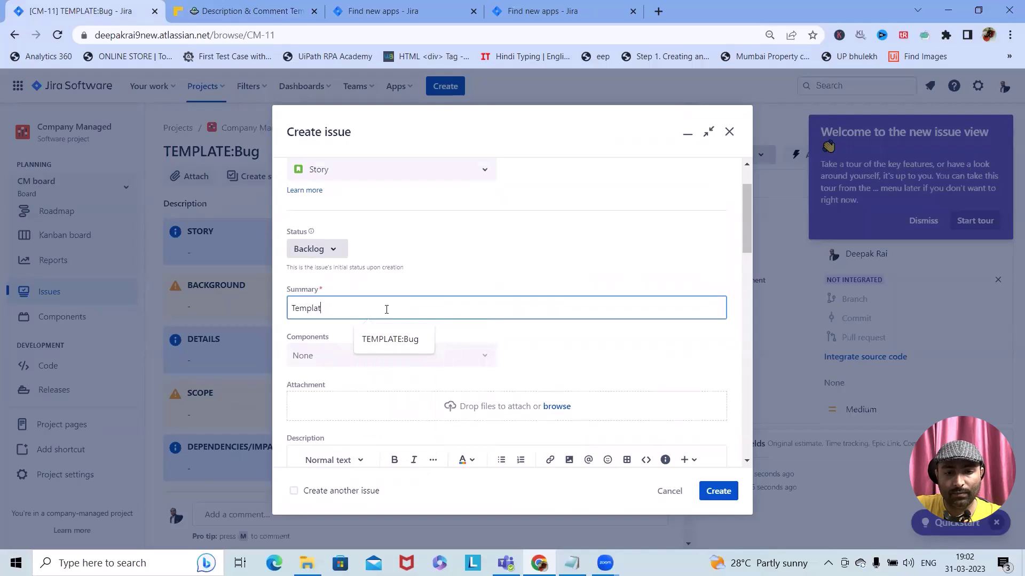
{"action": "key", "text": "BackSpace"}
{"action": "key", "text": "BackSpace"}
{"action": "key", "text": "BackSpace"}
{"action": "key", "text": "BackSpace"}
{"action": "key", "text": "BackSpace"}
{"action": "key", "text": "BackSpace"}
{"action": "key", "text": "BackSpace"}
{"action": "type", "text": "Te"}
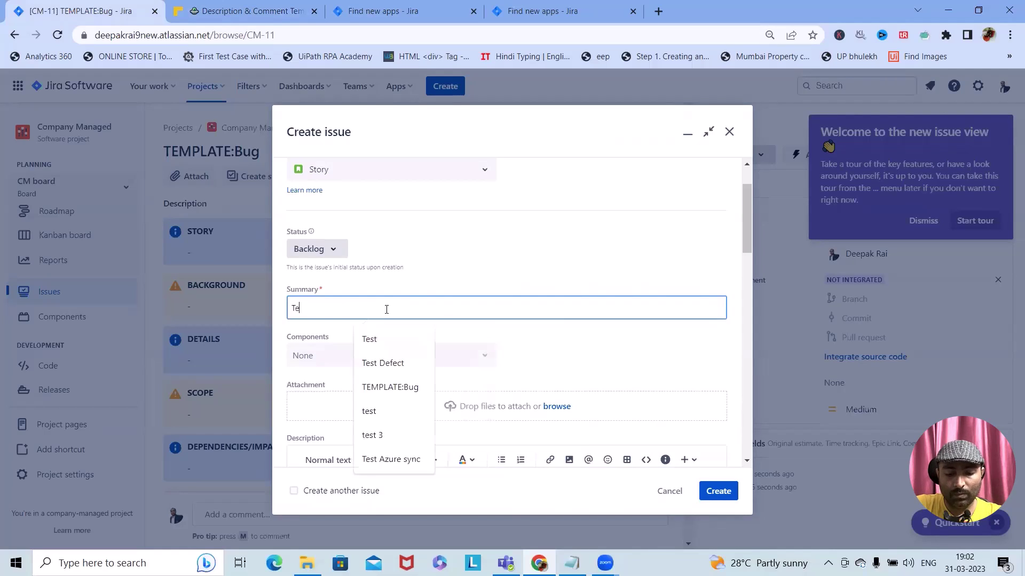
{"action": "key", "text": "BackSpace"}
{"action": "type", "text": "EMPLL"}
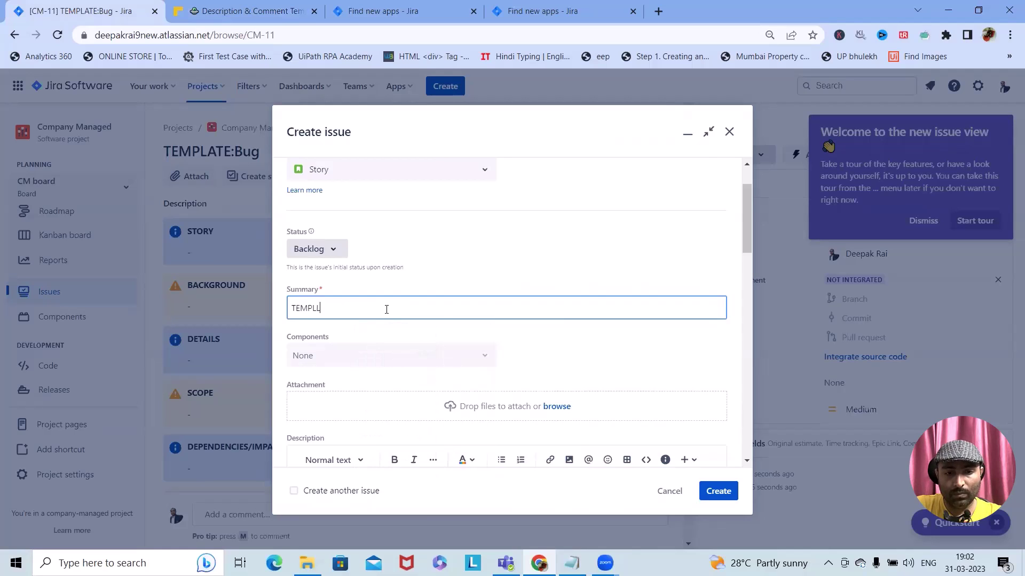
- Delete the SOLUTION TASKS and ACCEPTANCE CRITERIA panels from the description
{"action": "scroll", "coordinate": [528, 373], "scroll_direction": "down", "scroll_amount": 10}
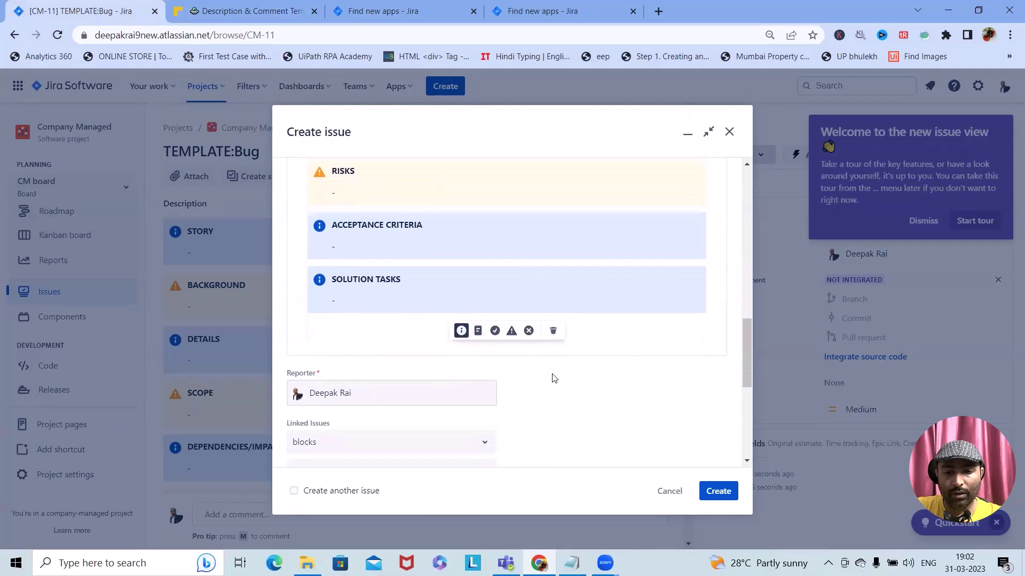
{"action": "scroll", "coordinate": [554, 378], "scroll_direction": "up", "scroll_amount": 1}
{"action": "scroll", "coordinate": [560, 373], "scroll_direction": "down", "scroll_amount": 3}
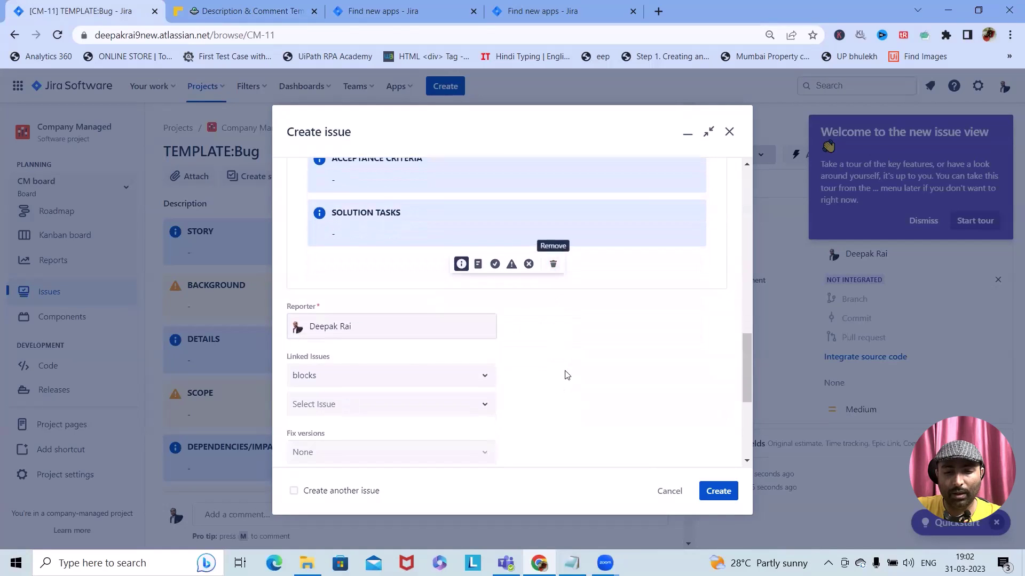
{"action": "left_click", "coordinate": [553, 264]}
{"action": "key", "text": "BackSpace"}
{"action": "key", "text": "BackSpace"}
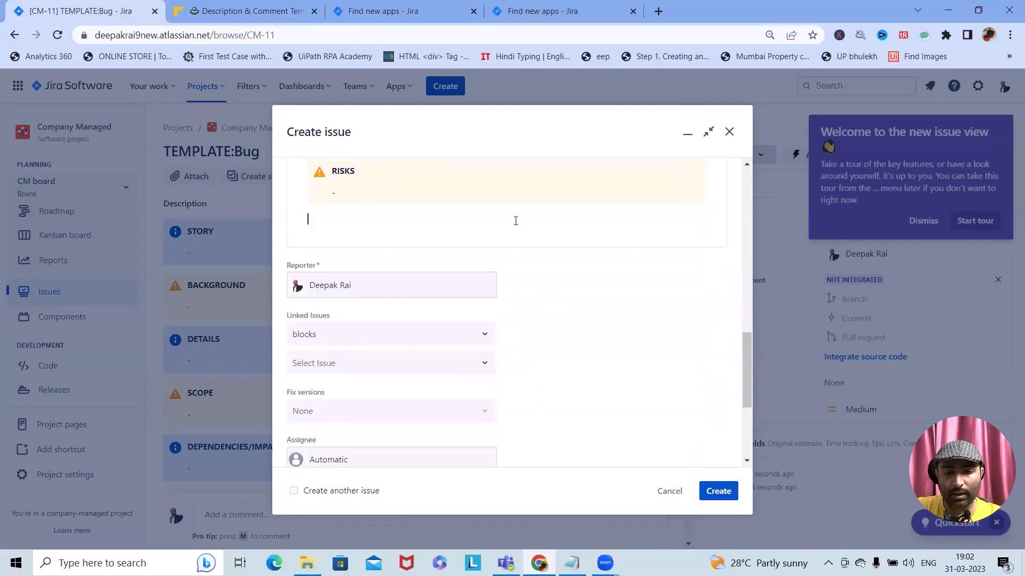
{"action": "scroll", "coordinate": [515, 222], "scroll_direction": "up", "scroll_amount": 8}
- Delete the remaining STORY, BACKGROUND, DETAILS, SCOPE, DEPENDENCIES/IMPACTS and RISKS panels
{"action": "left_click", "coordinate": [514, 314]}
{"action": "left_click", "coordinate": [553, 354]}
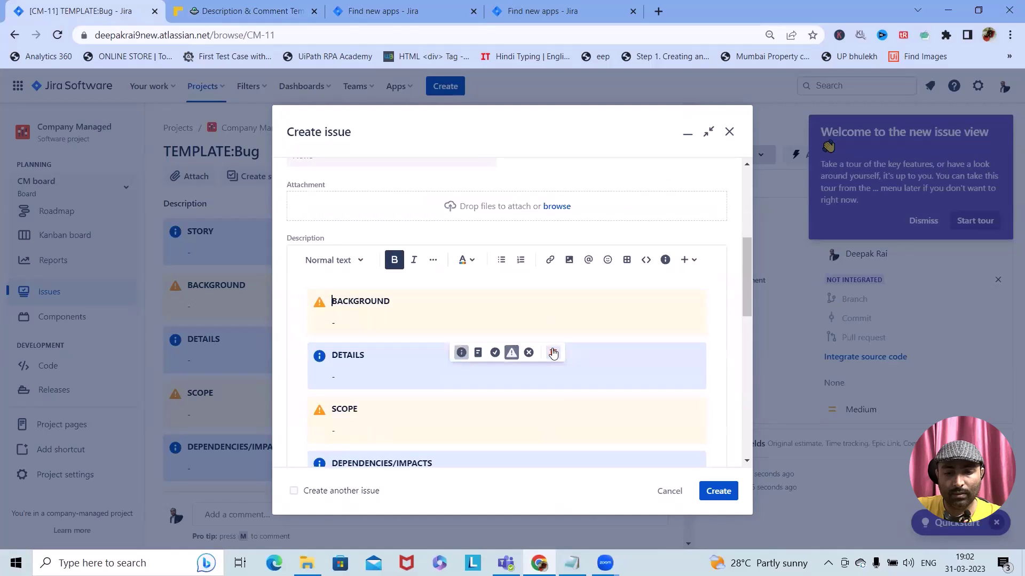
{"action": "left_click", "coordinate": [553, 353]}
{"action": "left_click", "coordinate": [553, 353]}
{"action": "left_click", "coordinate": [554, 354]}
{"action": "left_click", "coordinate": [553, 353]}
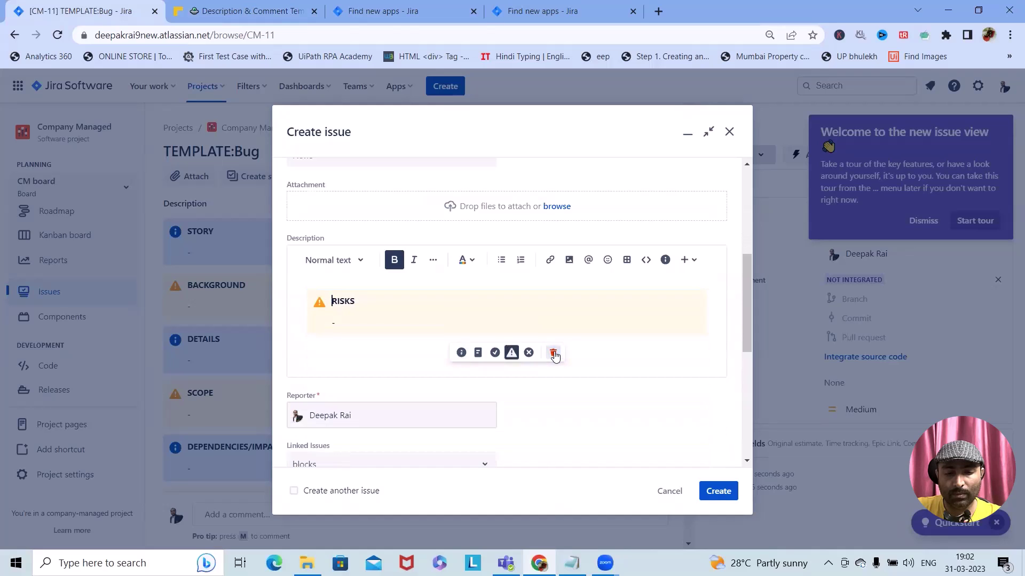
{"action": "left_click", "coordinate": [553, 353]}
{"action": "scroll", "coordinate": [577, 421], "scroll_direction": "down", "scroll_amount": 5}
{"action": "scroll", "coordinate": [582, 417], "scroll_direction": "up", "scroll_amount": 10}
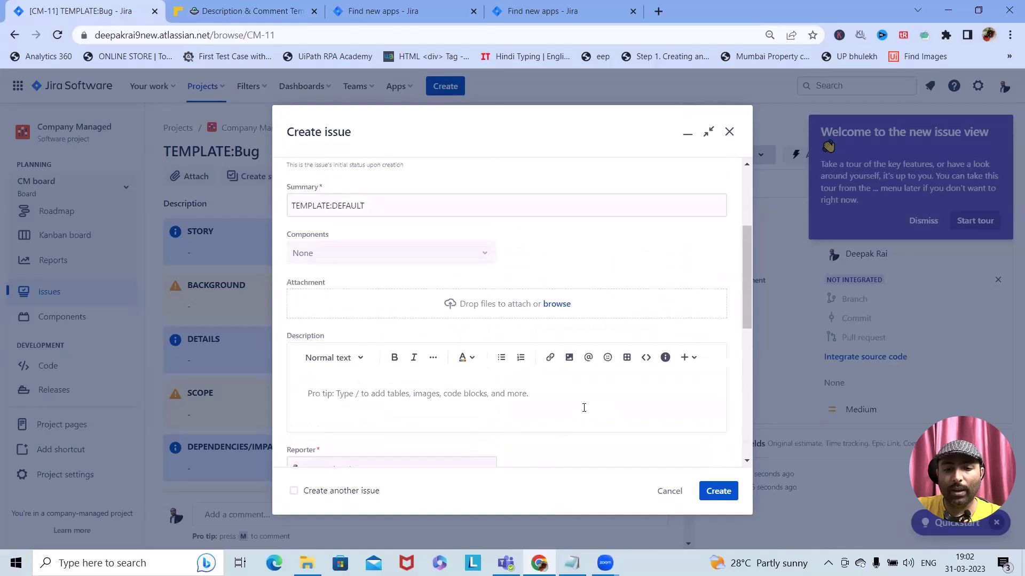
{"action": "scroll", "coordinate": [581, 411], "scroll_direction": "down", "scroll_amount": 3}
{"action": "scroll", "coordinate": [579, 412], "scroll_direction": "up", "scroll_amount": 2}
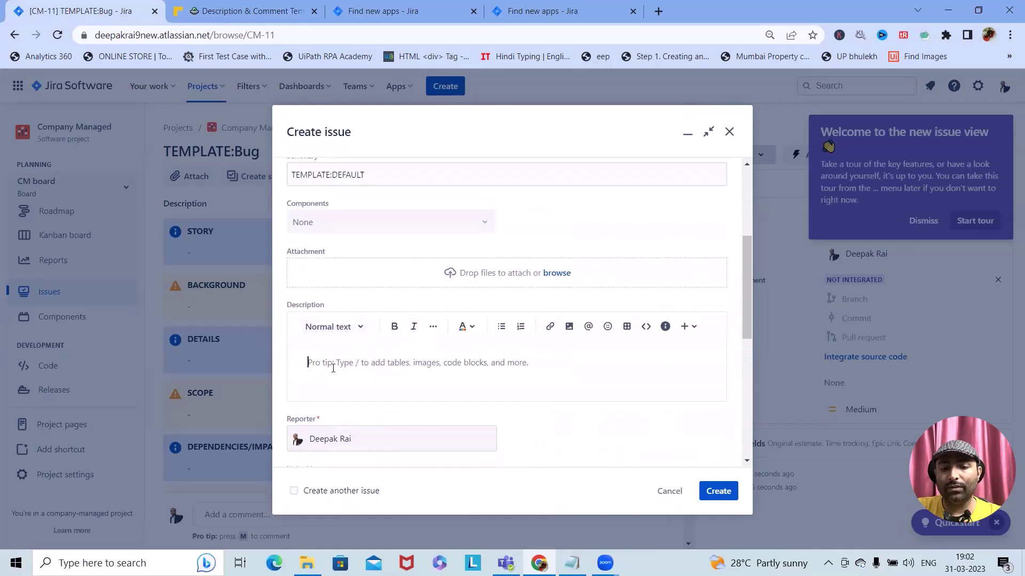
{"action": "scroll", "coordinate": [376, 315], "scroll_direction": "up", "scroll_amount": 4}
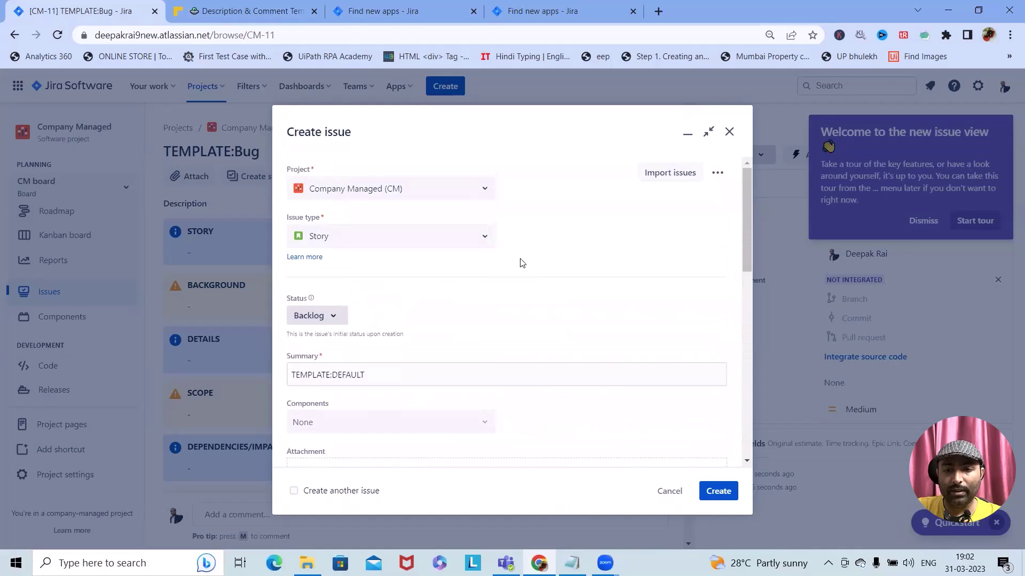
- Switch the issue type to Bug, then back to Story
{"action": "left_click", "coordinate": [484, 236]}
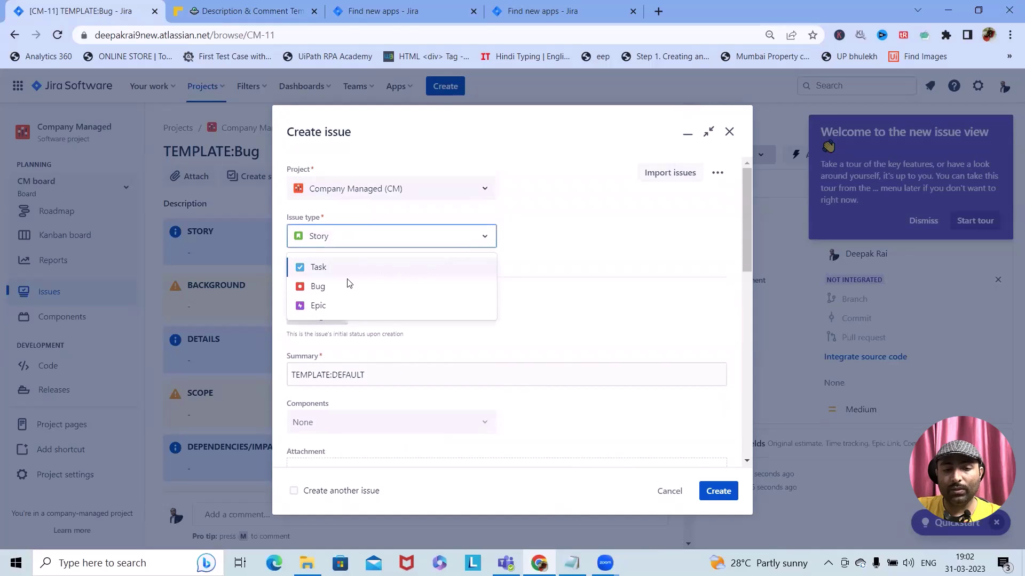
{"action": "left_click", "coordinate": [323, 290]}
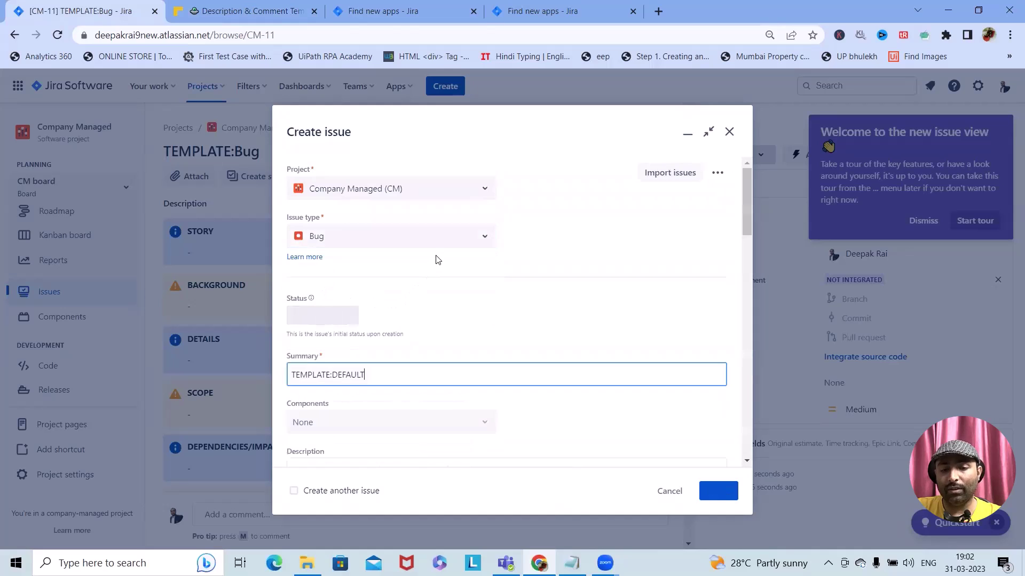
{"action": "scroll", "coordinate": [427, 321], "scroll_direction": "down", "scroll_amount": 10}
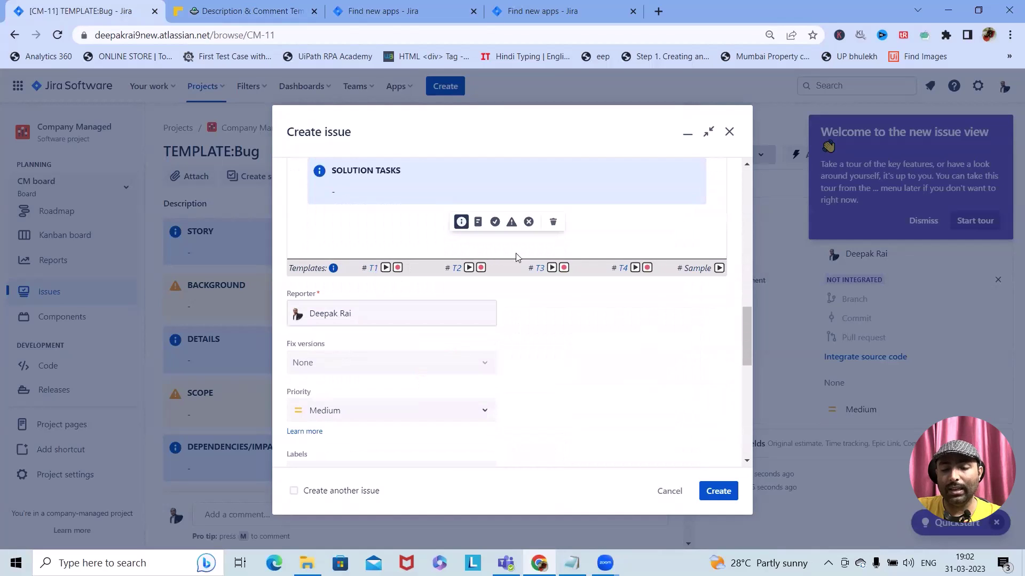
{"action": "scroll", "coordinate": [582, 353], "scroll_direction": "up", "scroll_amount": 10}
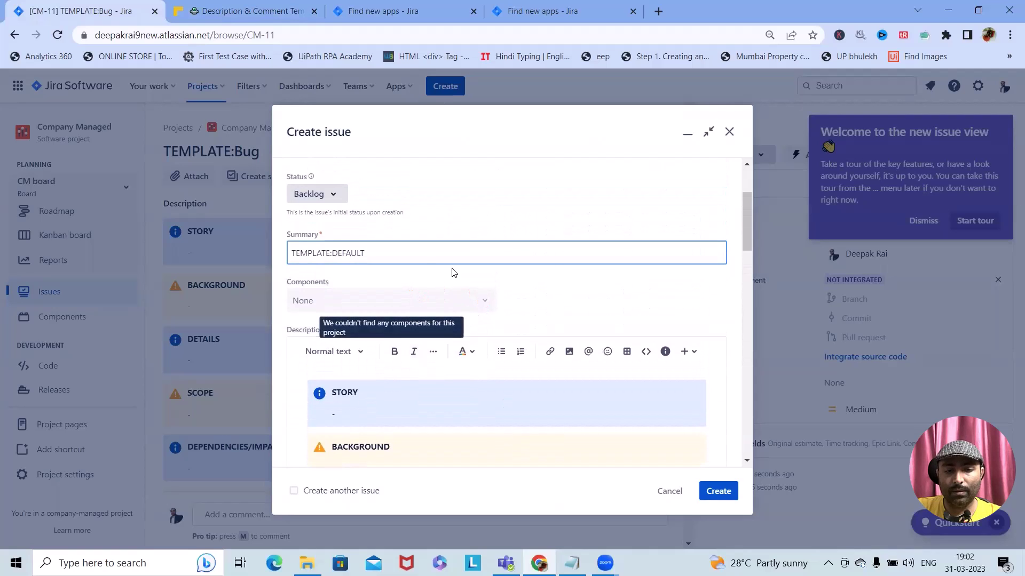
{"action": "scroll", "coordinate": [371, 270], "scroll_direction": "up", "scroll_amount": 3}
{"action": "left_click", "coordinate": [391, 236]}
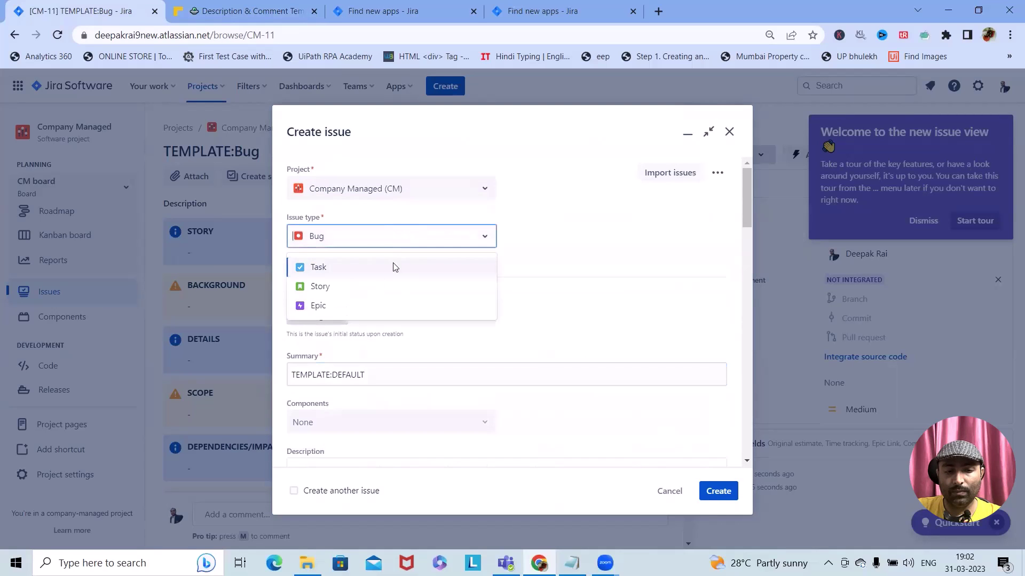
{"action": "left_click", "coordinate": [338, 288]}
- Insert the Sample template into the description and confirm adding its content
{"action": "scroll", "coordinate": [531, 336], "scroll_direction": "down", "scroll_amount": 15}
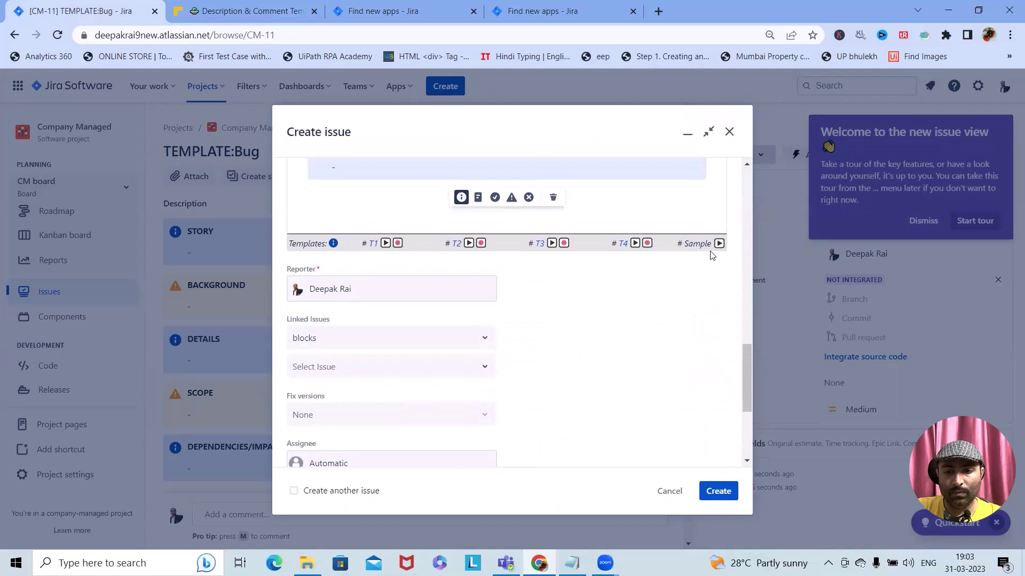
{"action": "left_click", "coordinate": [720, 244]}
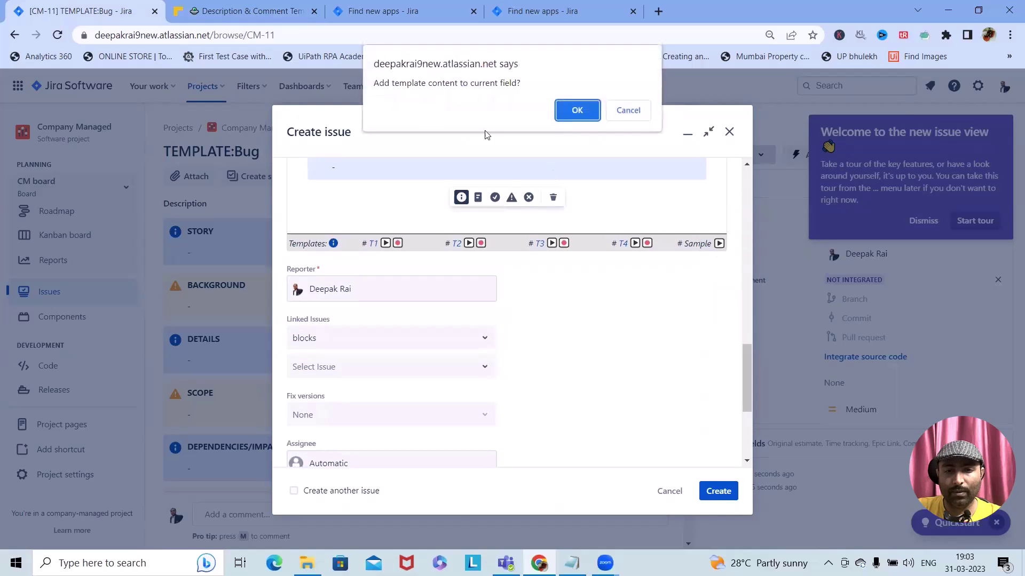
{"action": "left_click", "coordinate": [578, 109]}
{"action": "scroll", "coordinate": [547, 339], "scroll_direction": "up", "scroll_amount": 5}
{"action": "scroll", "coordinate": [547, 339], "scroll_direction": "down", "scroll_amount": 4}
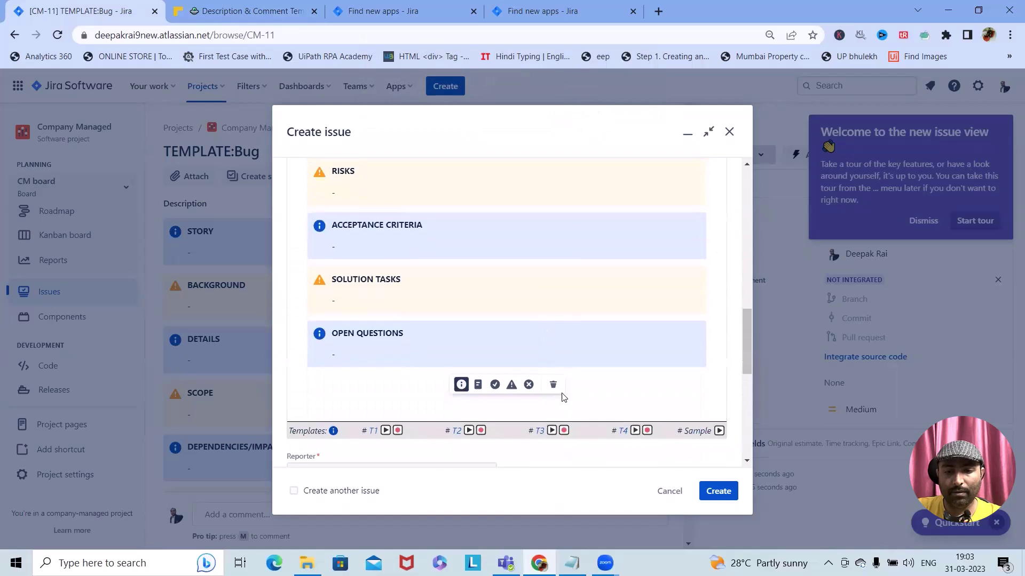
{"action": "scroll", "coordinate": [482, 359], "scroll_direction": "up", "scroll_amount": 4}
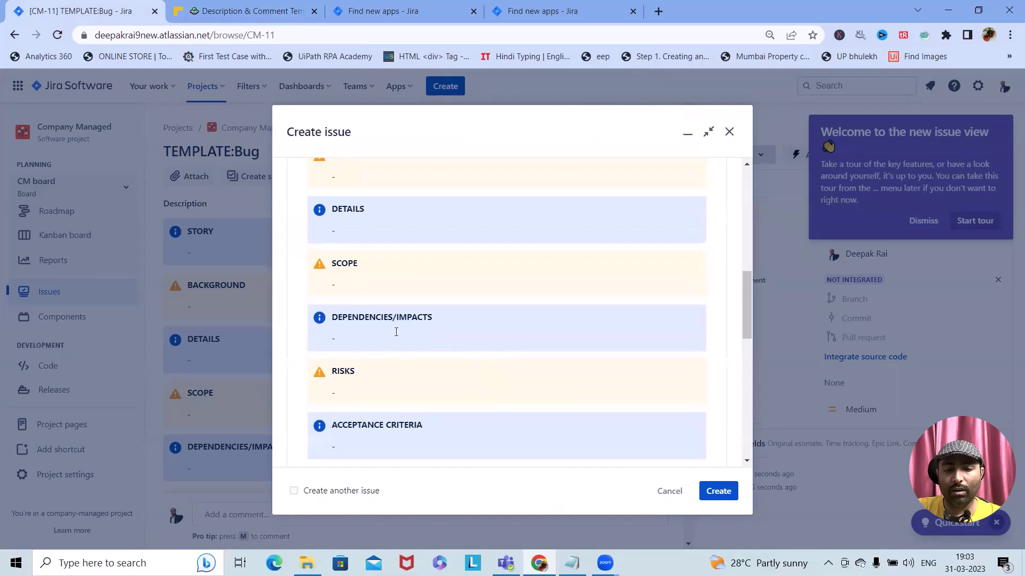
{"action": "scroll", "coordinate": [390, 314], "scroll_direction": "up", "scroll_amount": 3}
{"action": "scroll", "coordinate": [354, 361], "scroll_direction": "up", "scroll_amount": 1}
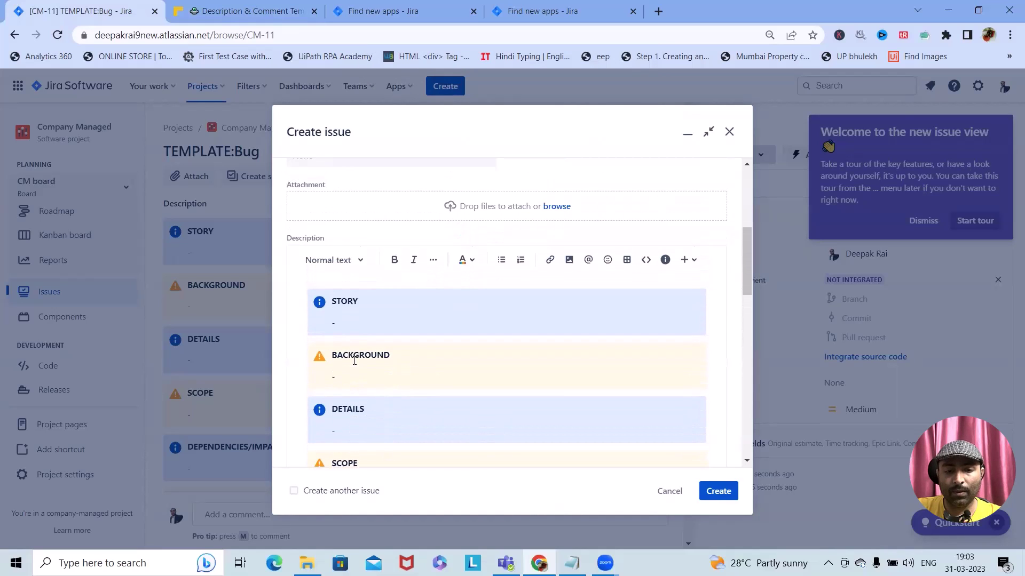
- Delete the BACKGROUND panel and create the Story issue
{"action": "left_click", "coordinate": [394, 355]}
{"action": "left_click", "coordinate": [552, 407]}
{"action": "scroll", "coordinate": [474, 425], "scroll_direction": "down", "scroll_amount": 10}
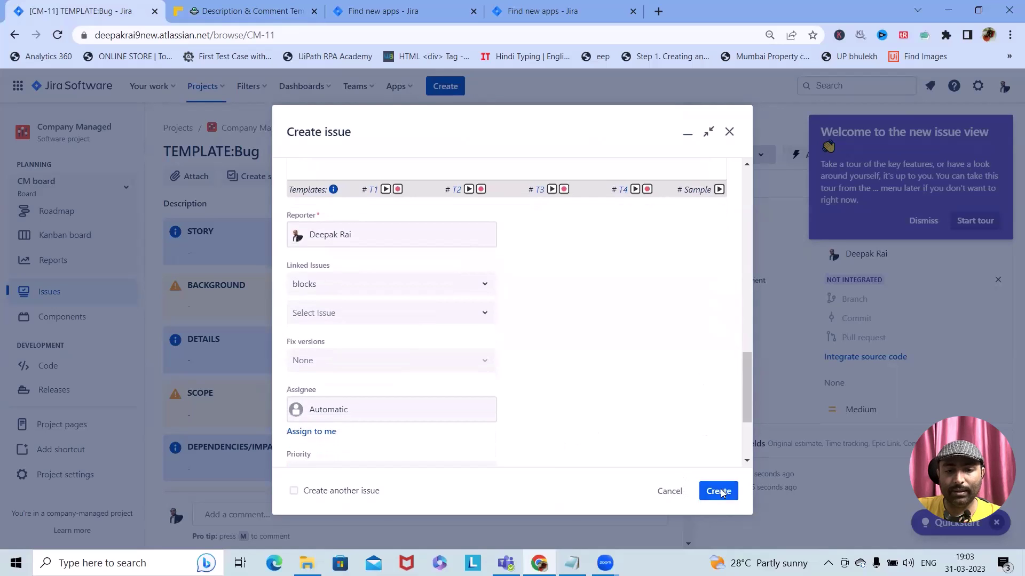
{"action": "left_click", "coordinate": [726, 491]}
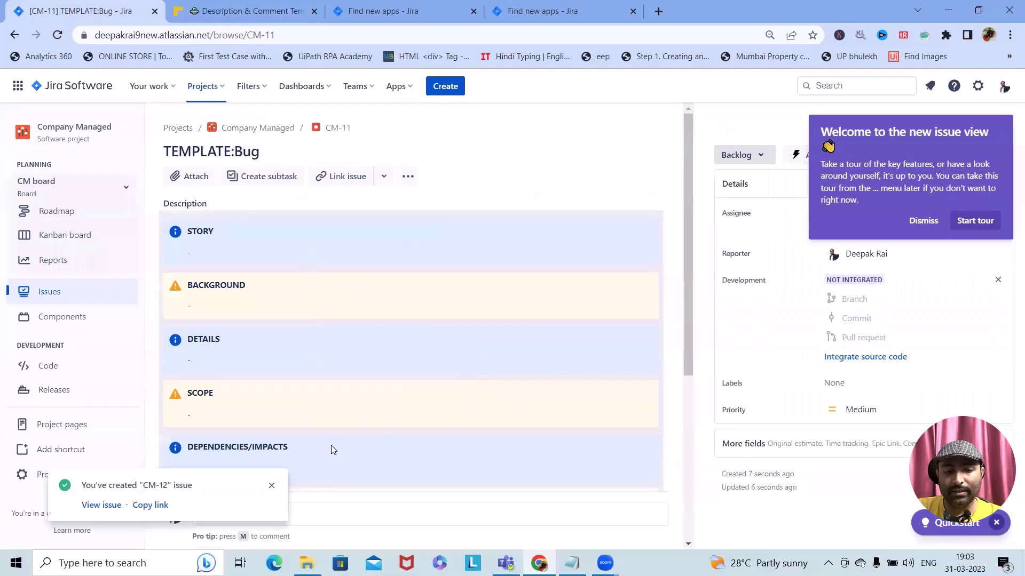
- Open CM-12 from the creation toast's View issue link in a new tab and switch to it
{"action": "scroll", "coordinate": [359, 351], "scroll_direction": "down", "scroll_amount": 5}
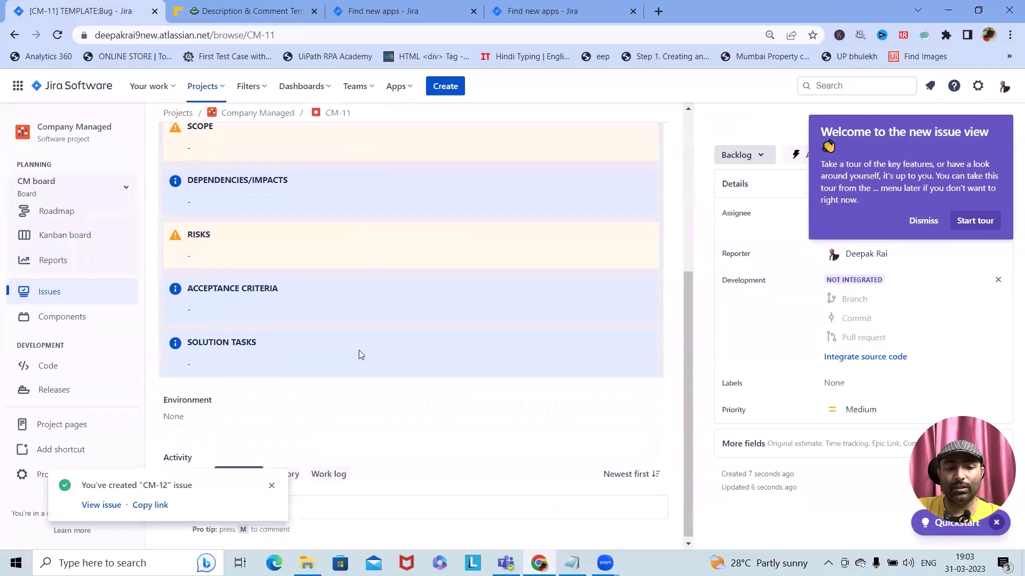
{"action": "scroll", "coordinate": [359, 351], "scroll_direction": "up", "scroll_amount": 5}
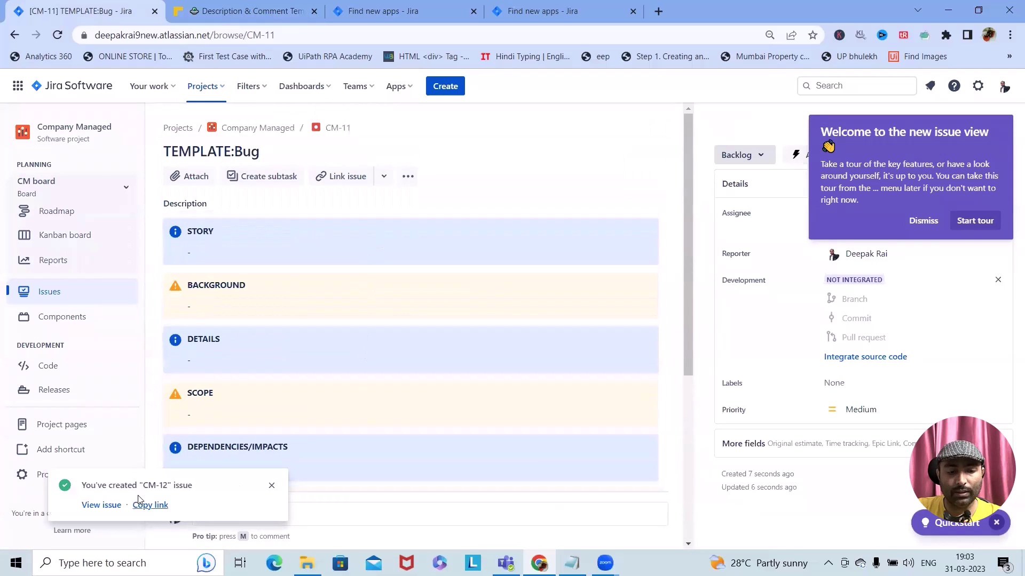
{"action": "right_click", "coordinate": [99, 505]}
{"action": "left_click", "coordinate": [182, 400]}
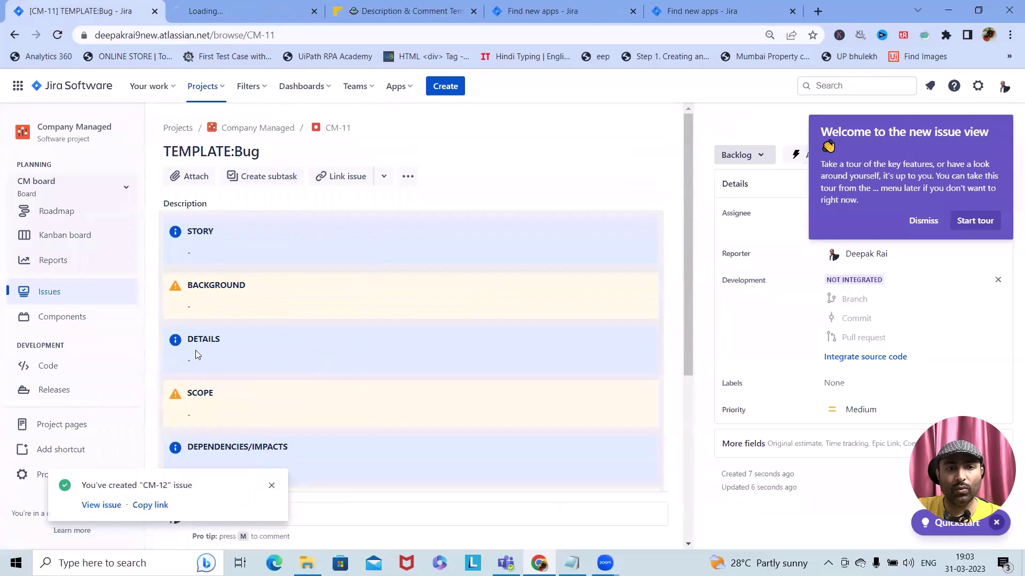
{"action": "left_click", "coordinate": [230, 10]}
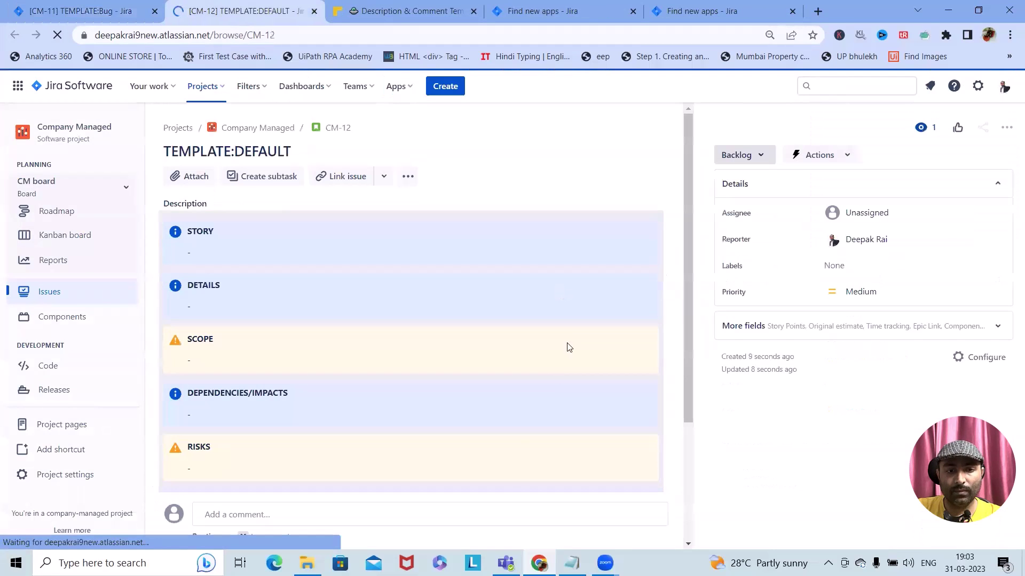
- Start a new issue from the top-bar Create button on the CM-12 page
{"action": "scroll", "coordinate": [480, 400], "scroll_direction": "down", "scroll_amount": 3}
{"action": "scroll", "coordinate": [443, 380], "scroll_direction": "up", "scroll_amount": 1}
{"action": "scroll", "coordinate": [429, 379], "scroll_direction": "up", "scroll_amount": 3}
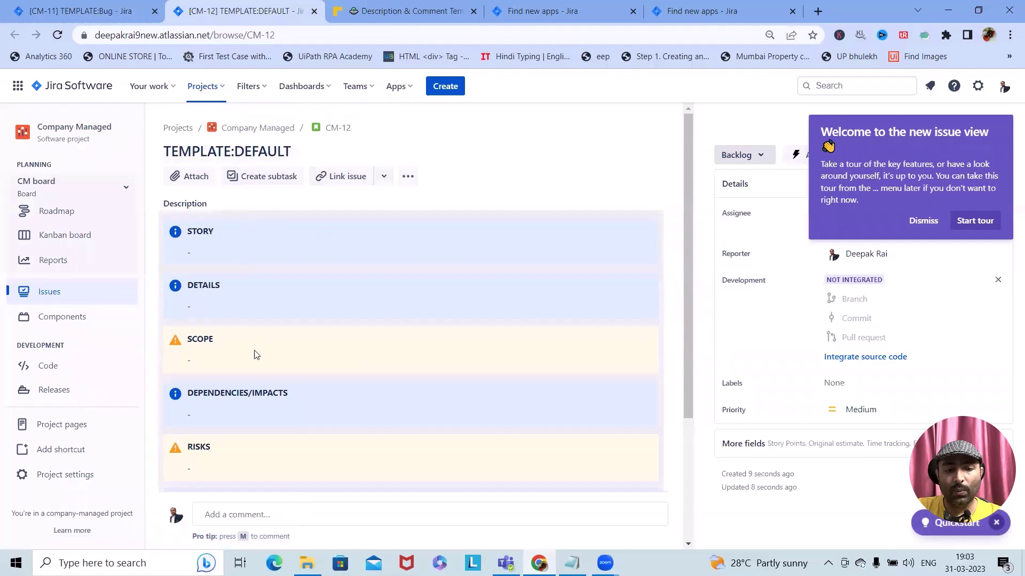
{"action": "scroll", "coordinate": [261, 353], "scroll_direction": "down", "scroll_amount": 3}
{"action": "scroll", "coordinate": [265, 355], "scroll_direction": "up", "scroll_amount": 3}
{"action": "left_click", "coordinate": [447, 87]}
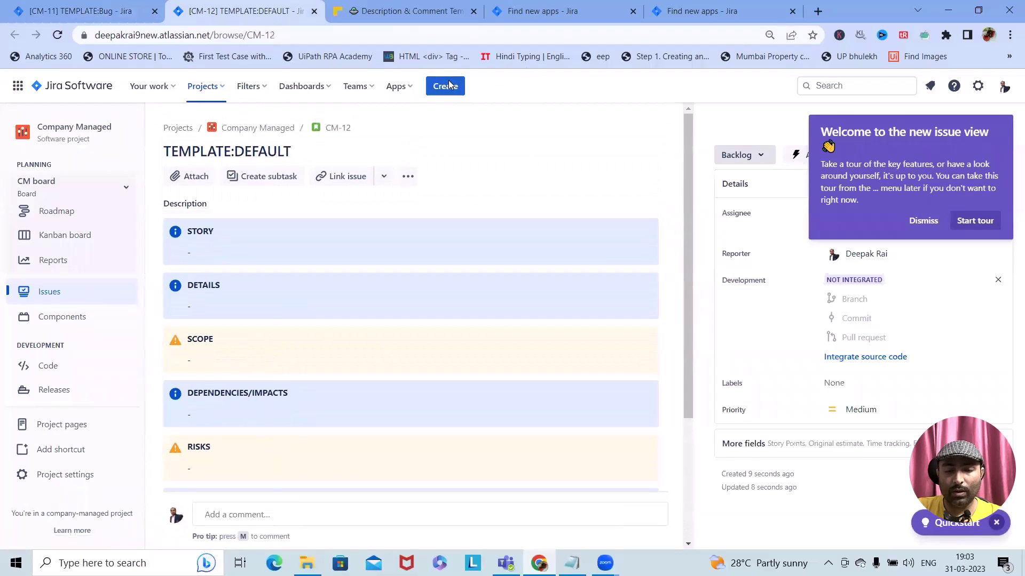
- Review the prefilled Story form and open the Issue type dropdown
{"action": "scroll", "coordinate": [470, 335], "scroll_direction": "down", "scroll_amount": 10}
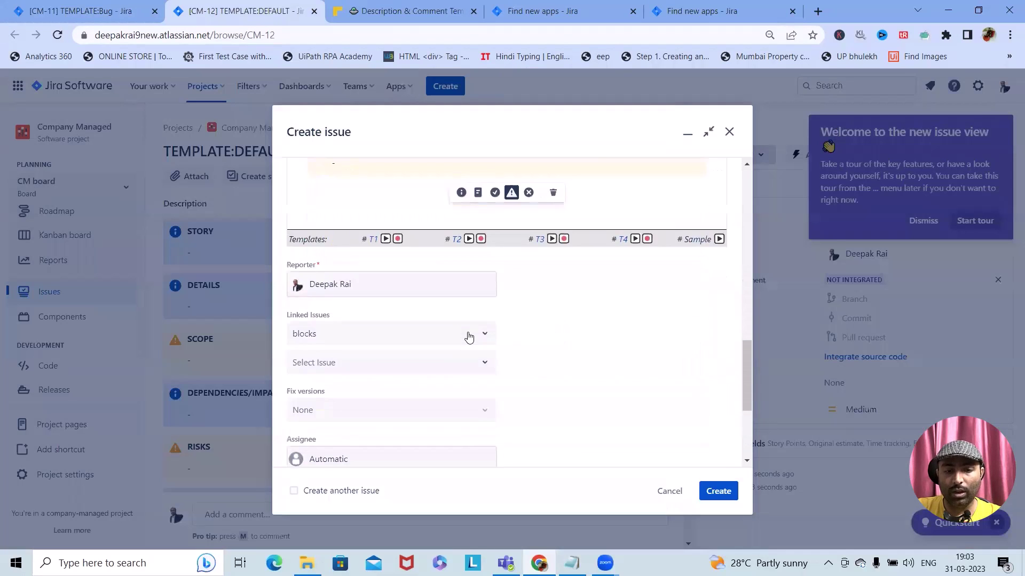
{"action": "scroll", "coordinate": [470, 334], "scroll_direction": "up", "scroll_amount": 8}
{"action": "scroll", "coordinate": [470, 333], "scroll_direction": "up", "scroll_amount": 1}
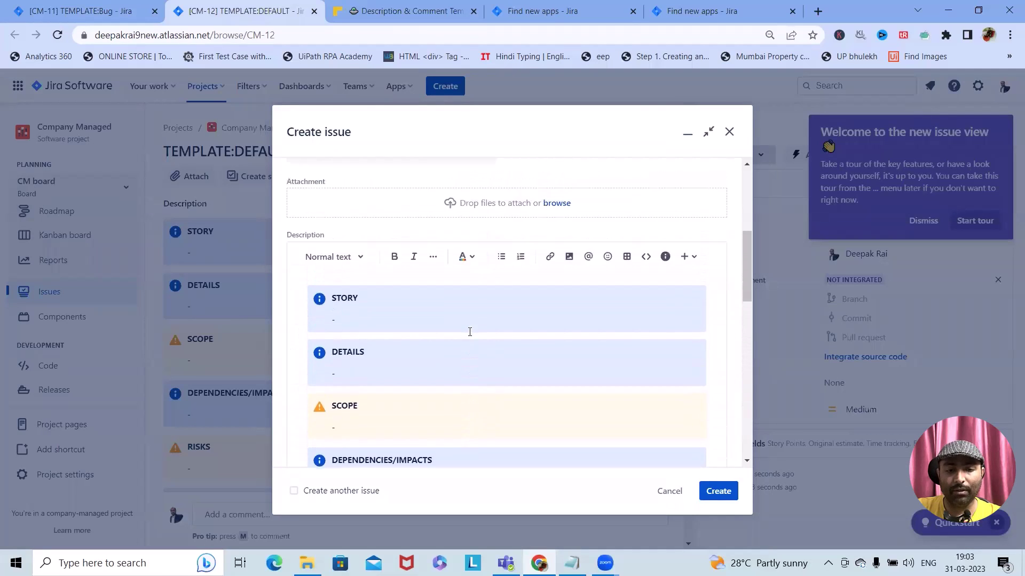
{"action": "scroll", "coordinate": [468, 336], "scroll_direction": "down", "scroll_amount": 3}
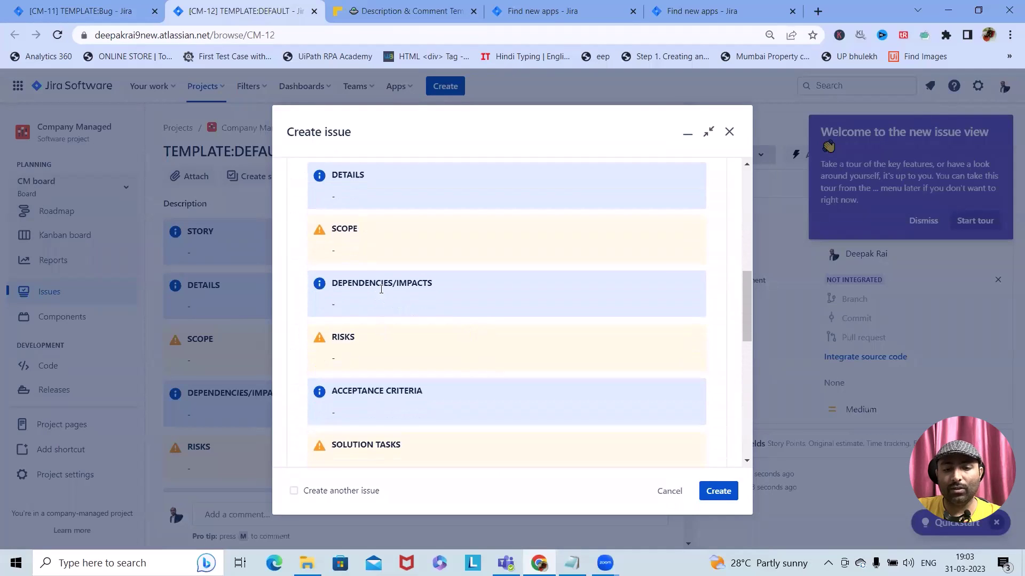
{"action": "scroll", "coordinate": [352, 224], "scroll_direction": "up", "scroll_amount": 1}
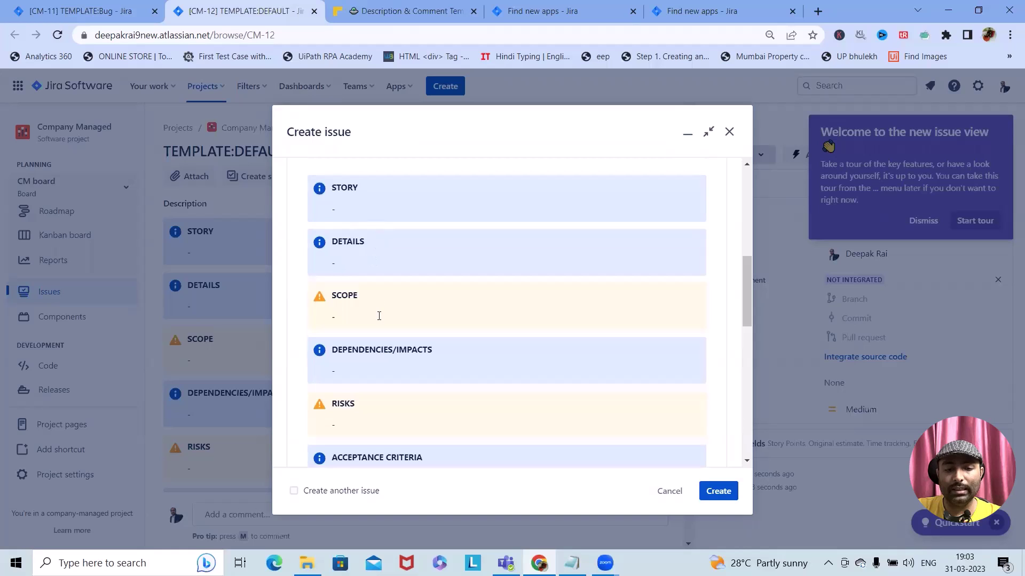
{"action": "scroll", "coordinate": [379, 316], "scroll_direction": "down", "scroll_amount": 5}
{"action": "scroll", "coordinate": [367, 304], "scroll_direction": "up", "scroll_amount": 4}
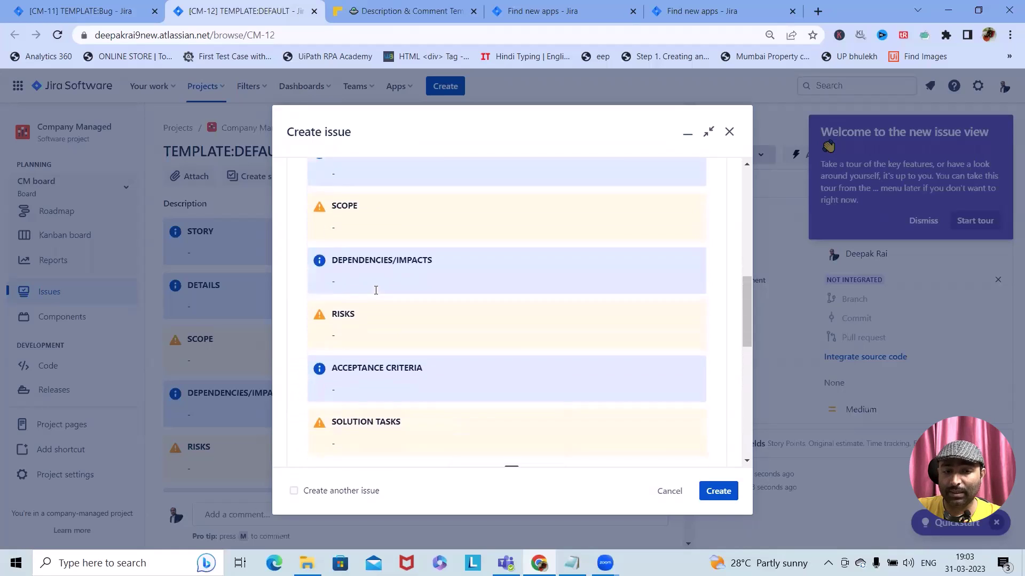
{"action": "scroll", "coordinate": [376, 290], "scroll_direction": "up", "scroll_amount": 10}
{"action": "left_click", "coordinate": [466, 230]}
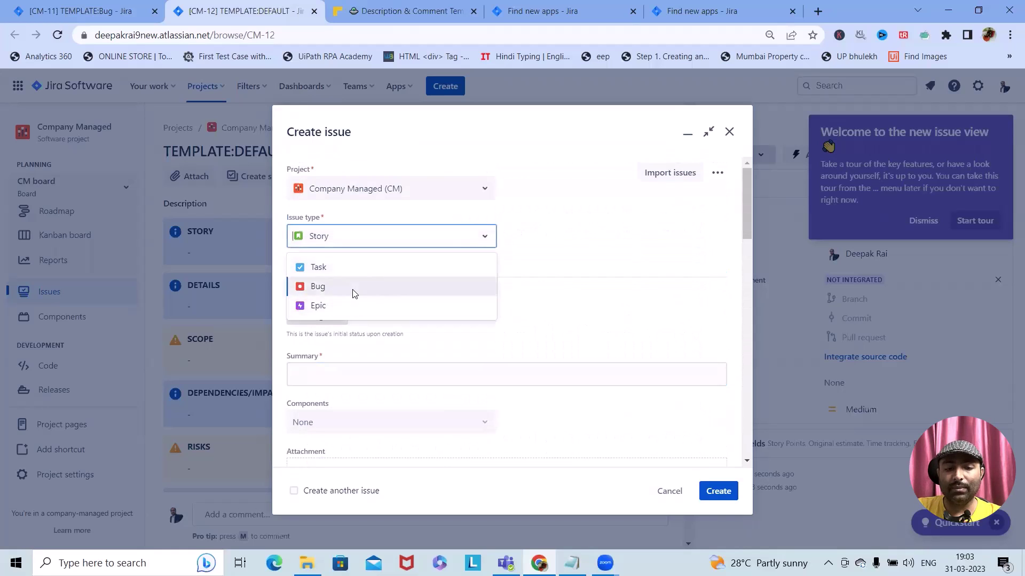
- Change the new issue's type to Bug
{"action": "left_click", "coordinate": [355, 292]}
{"action": "scroll", "coordinate": [480, 315], "scroll_direction": "down", "scroll_amount": 10}
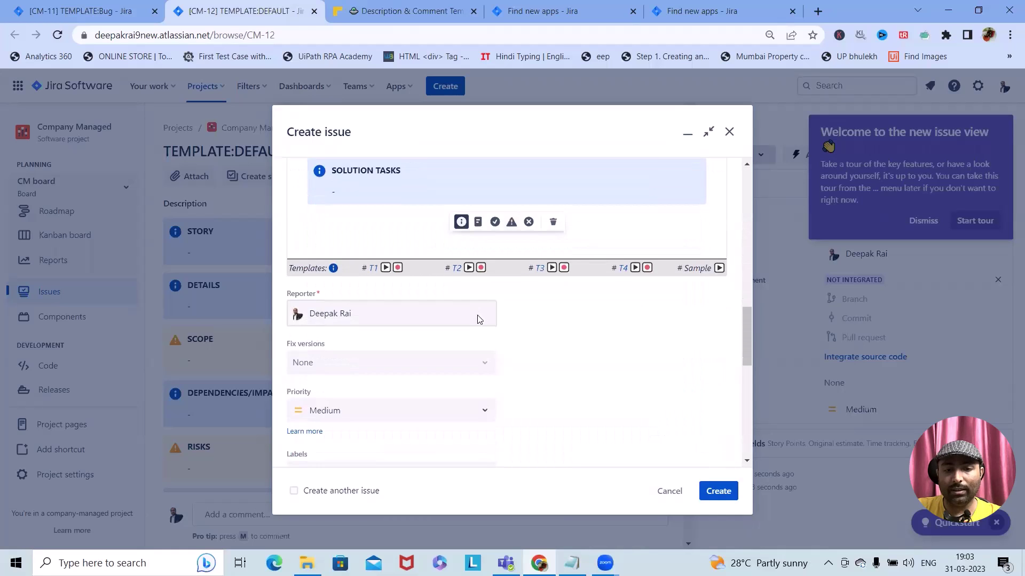
{"action": "scroll", "coordinate": [479, 319], "scroll_direction": "up", "scroll_amount": 8}
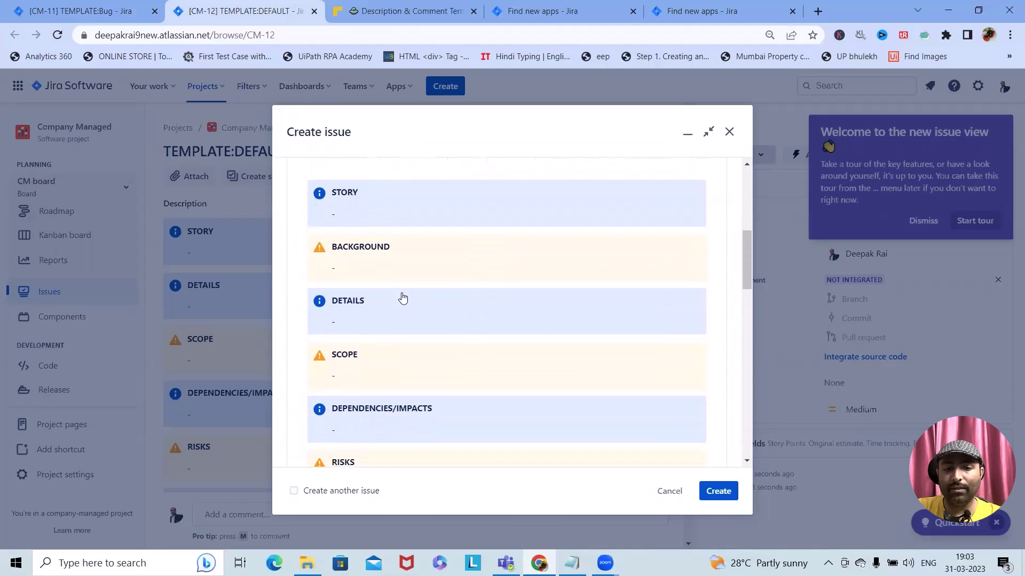
{"action": "scroll", "coordinate": [359, 411], "scroll_direction": "down", "scroll_amount": 4}
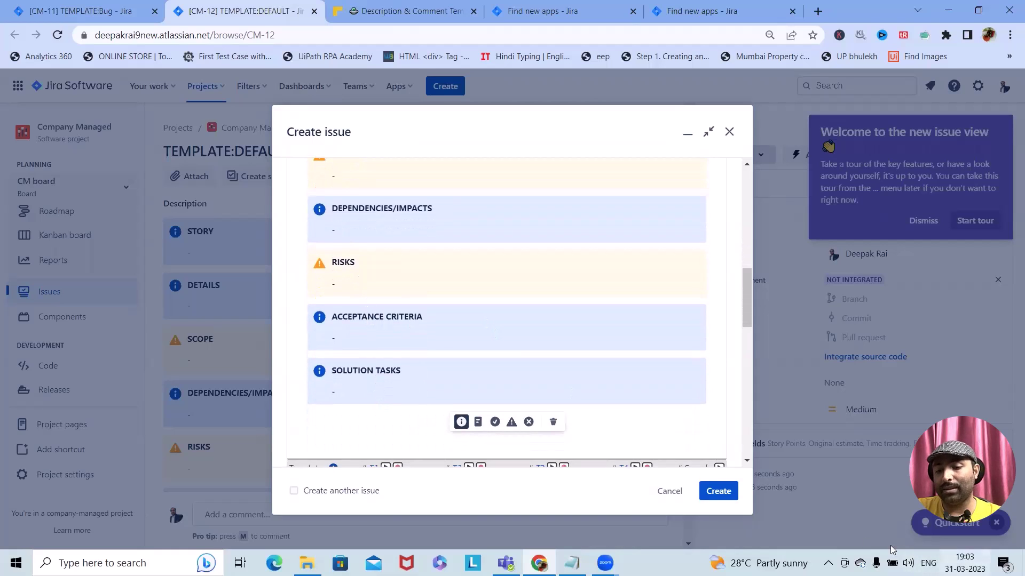
- Create the issue with summary 'This is a defect using tecnofor addon'
{"action": "left_click", "coordinate": [720, 495]}
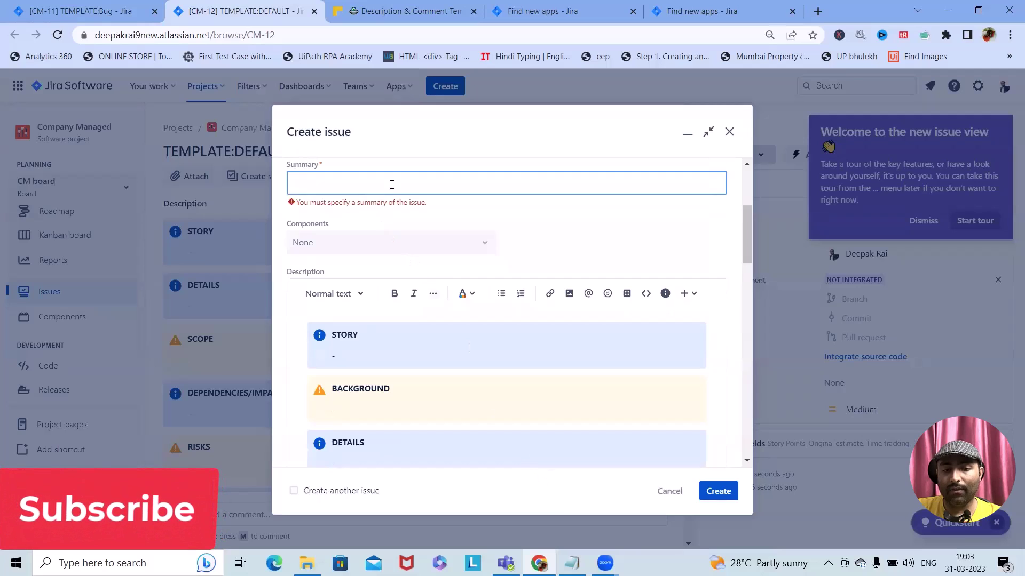
{"action": "type", "text": "Th"}
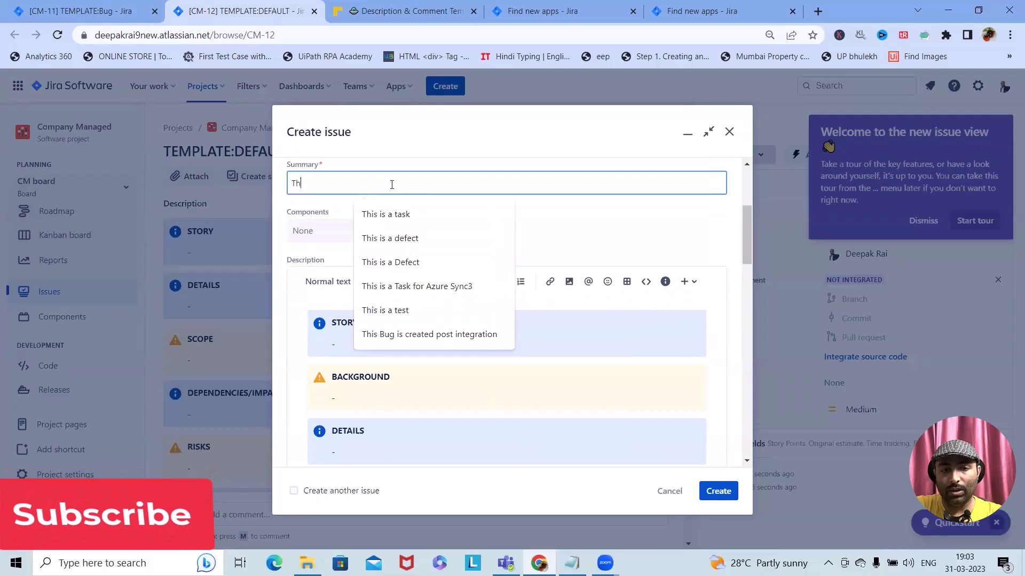
{"action": "type", "text": "is is a defect "}
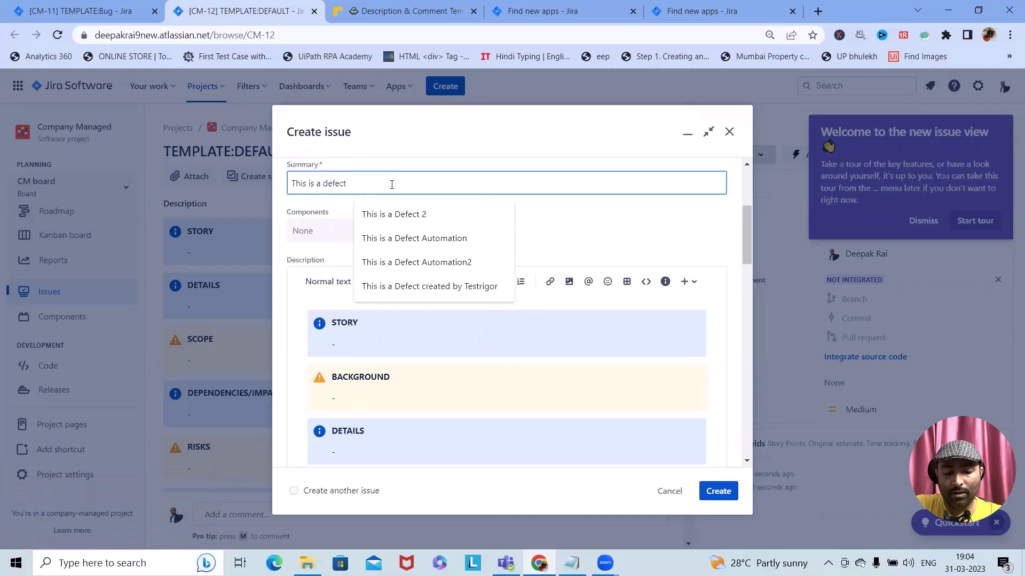
{"action": "type", "text": "using"}
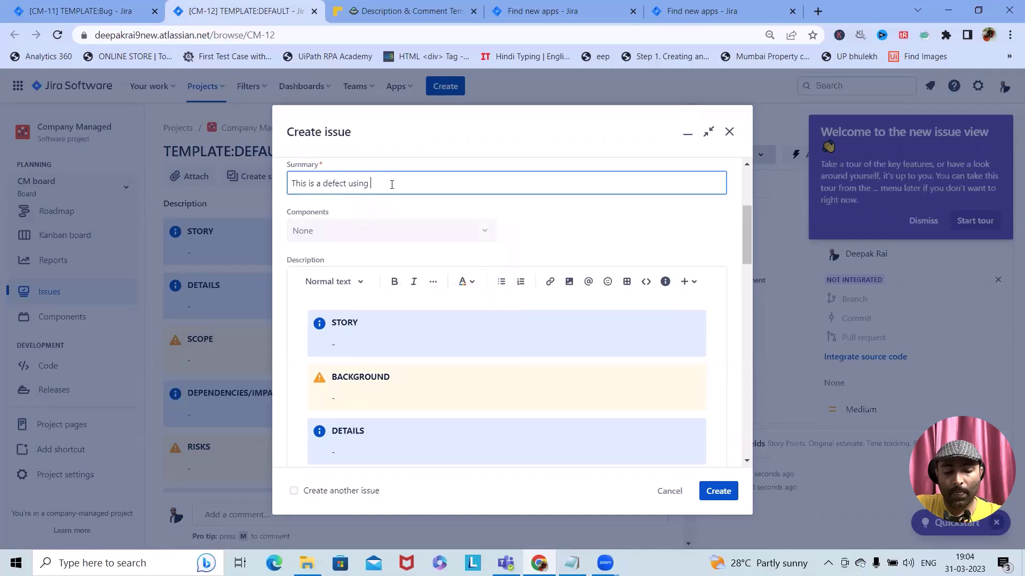
{"action": "type", "text": " tecn"}
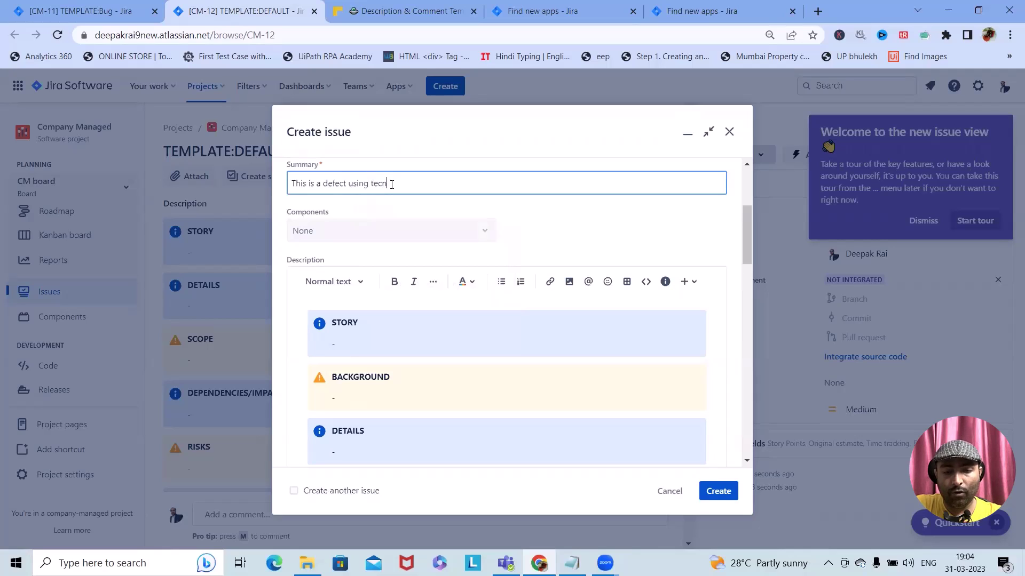
{"action": "type", "text": "ofor addon"}
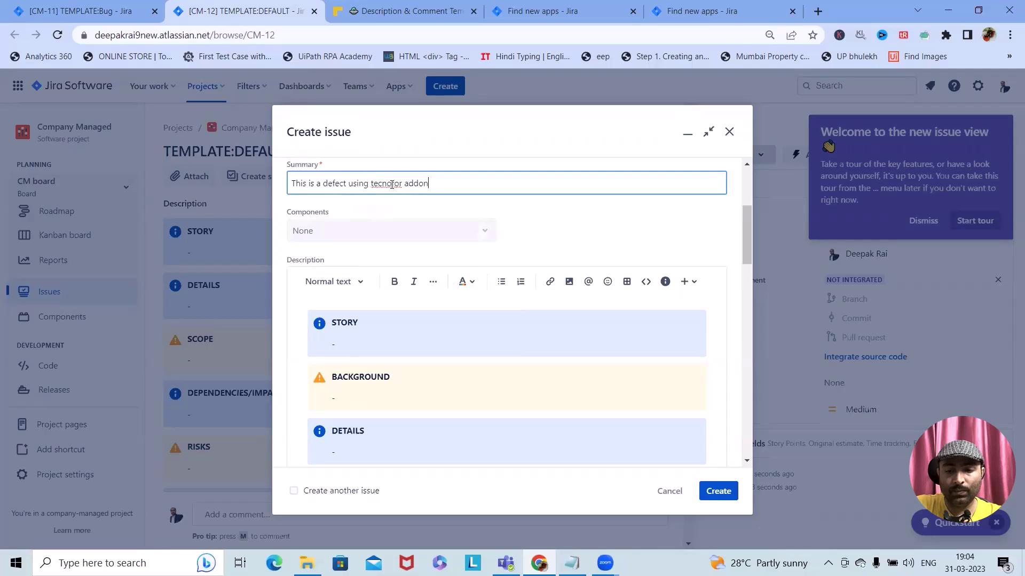
{"action": "left_click", "coordinate": [717, 494]}
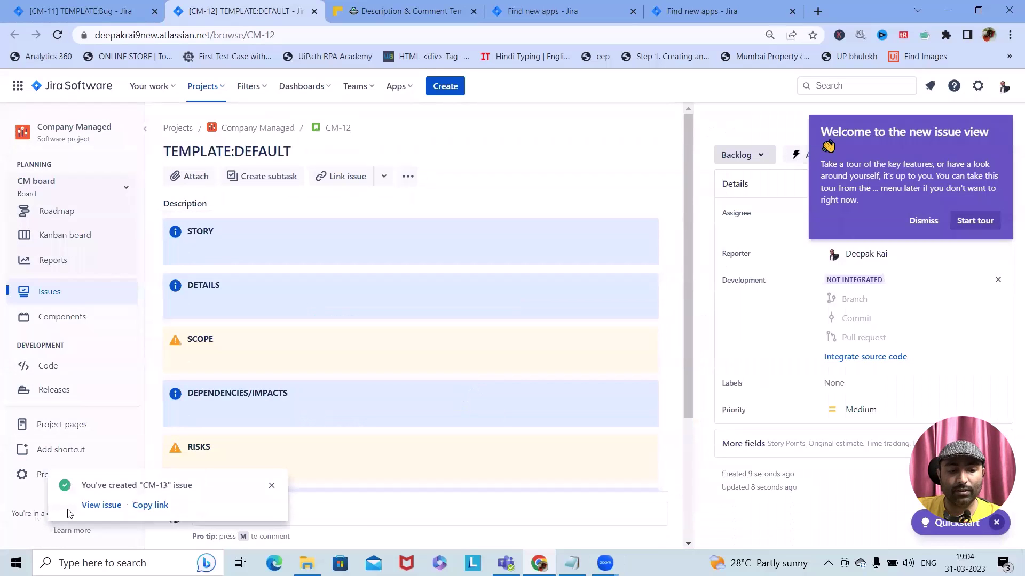
- Open CM-13 from the success toast and start a new comment on it
{"action": "left_click", "coordinate": [114, 501]}
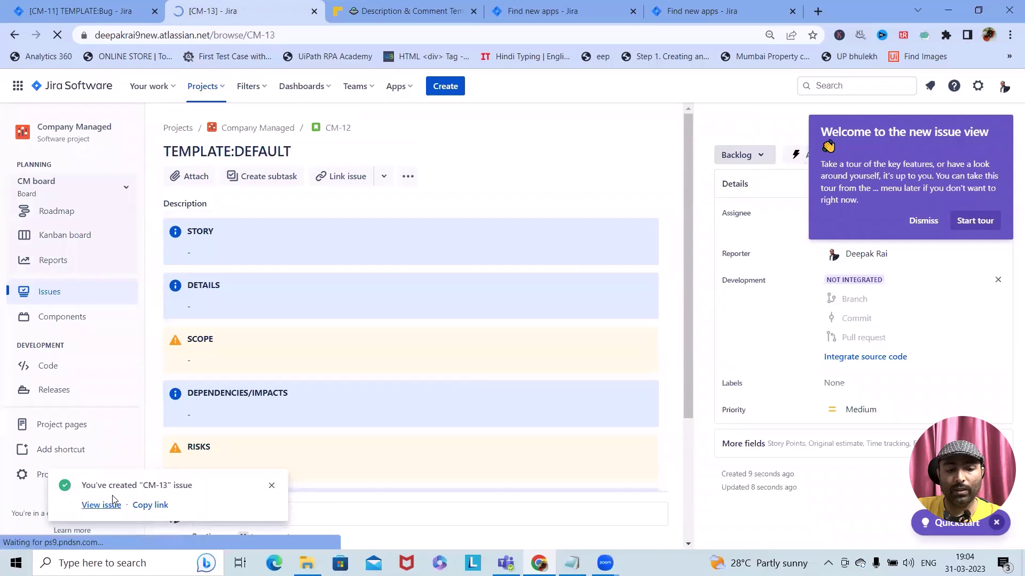
{"action": "scroll", "coordinate": [318, 389], "scroll_direction": "down", "scroll_amount": 5}
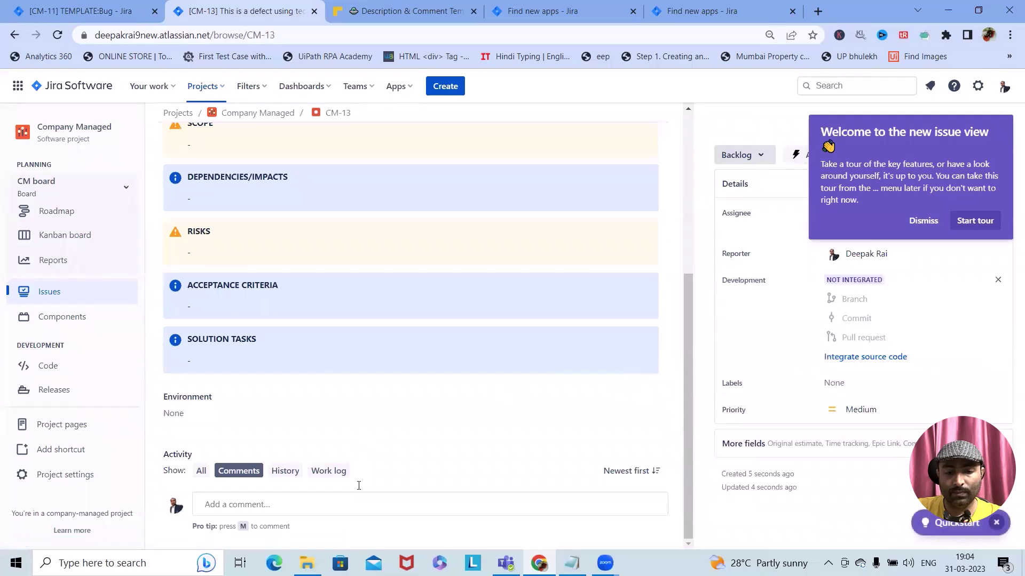
{"action": "left_click", "coordinate": [331, 366]}
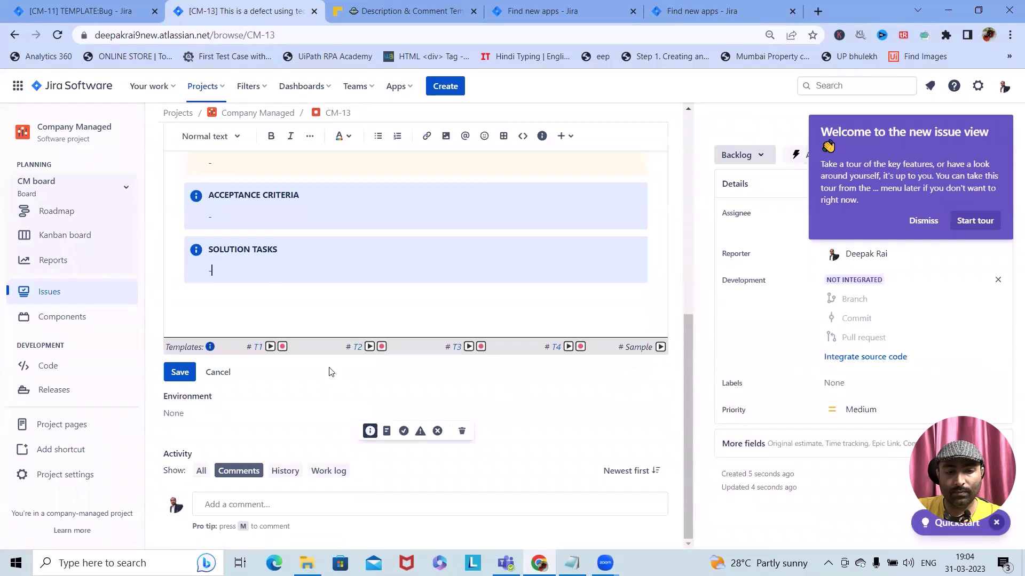
{"action": "left_click", "coordinate": [269, 504]}
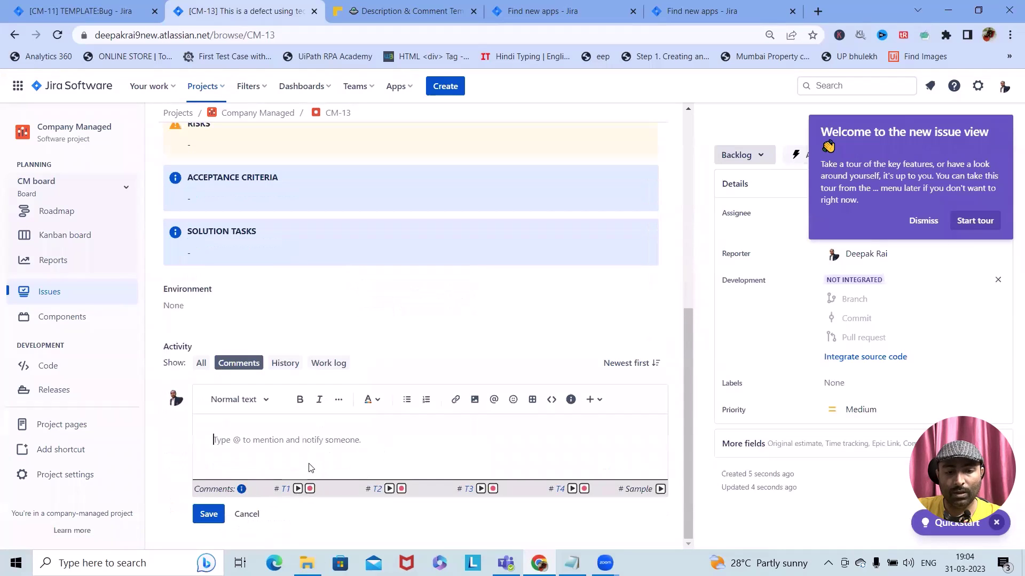
- Try the T1 and T2 comment templates, dismissing both no-saved-template alerts
{"action": "left_click", "coordinate": [298, 490]}
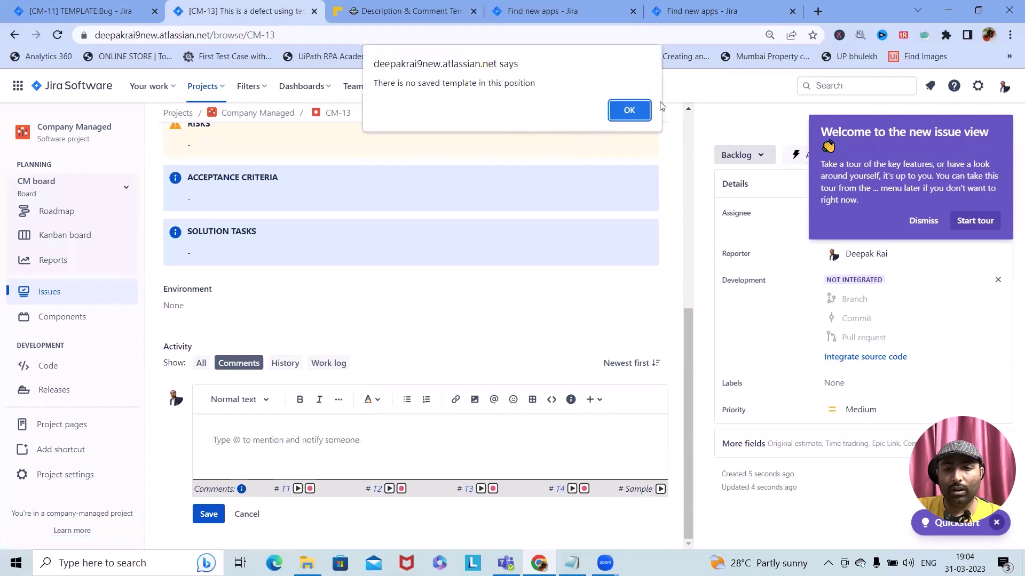
{"action": "left_click", "coordinate": [635, 111]}
{"action": "left_click", "coordinate": [389, 490]}
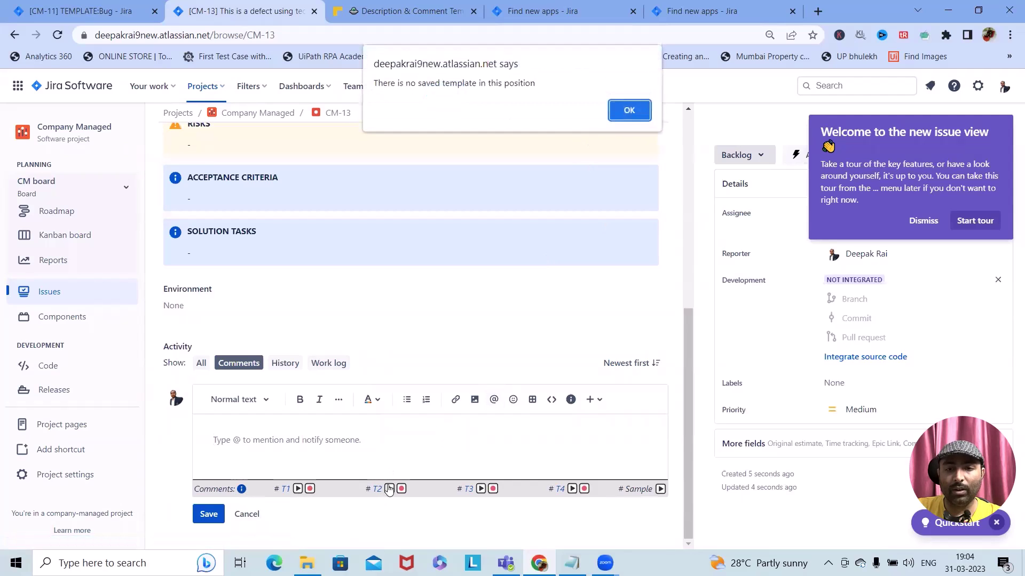
{"action": "left_click", "coordinate": [629, 110]}
- Insert the Sample template into the comment and confirm adding its content
{"action": "left_click", "coordinate": [660, 489]}
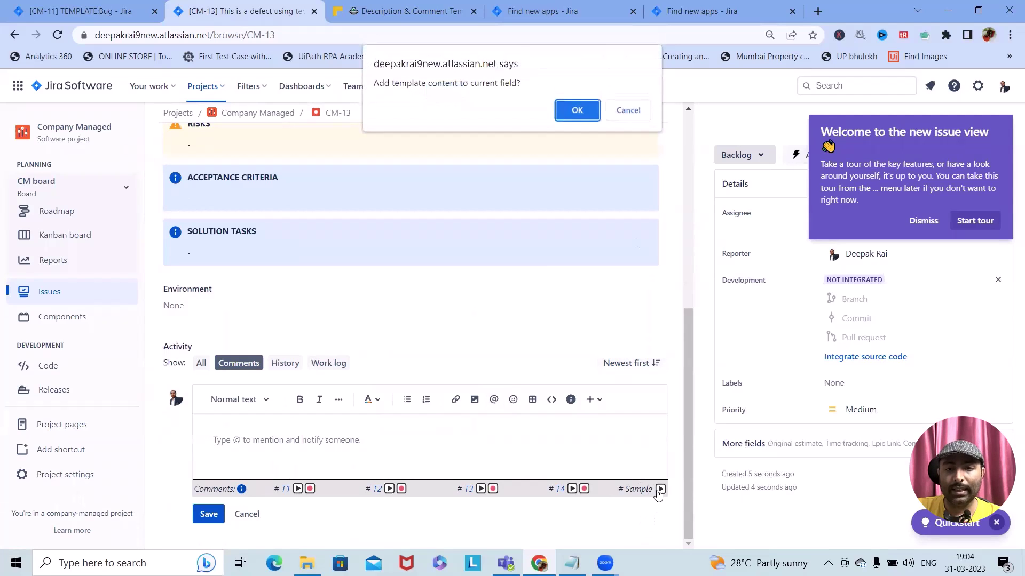
{"action": "left_click", "coordinate": [577, 110]}
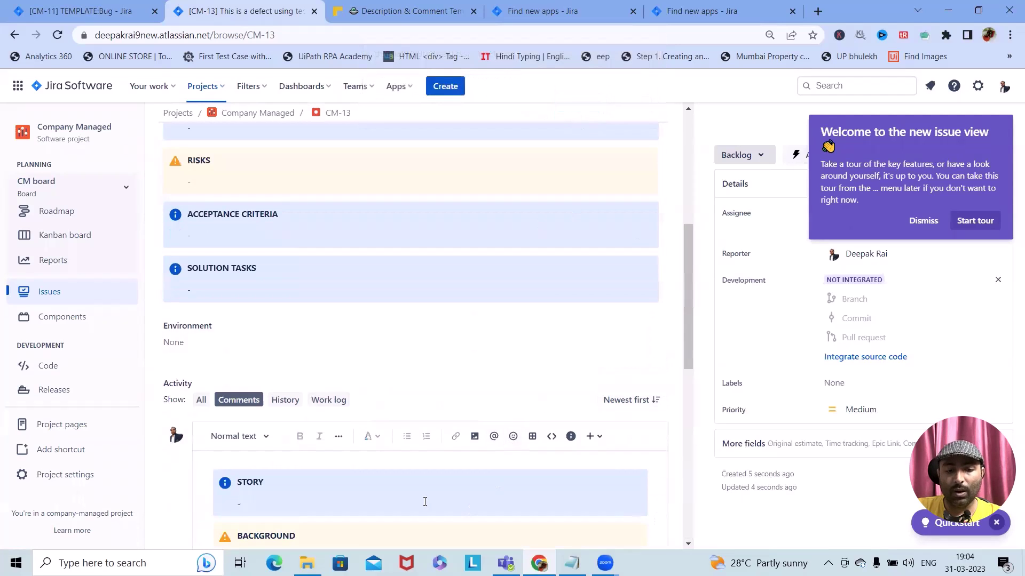
{"action": "scroll", "coordinate": [556, 435], "scroll_direction": "down", "scroll_amount": 8}
{"action": "scroll", "coordinate": [295, 360], "scroll_direction": "up", "scroll_amount": 5}
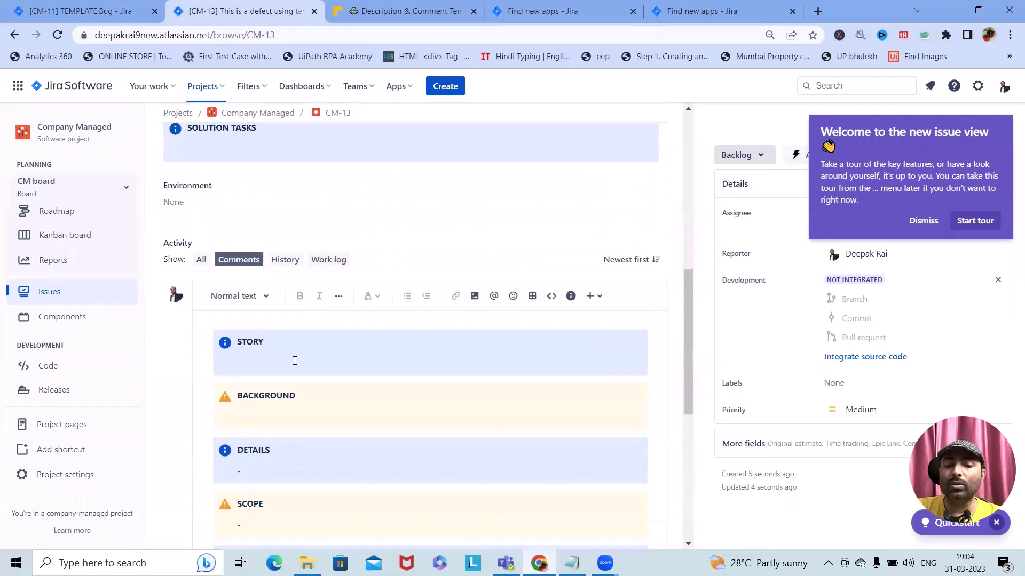
{"action": "scroll", "coordinate": [295, 361], "scroll_direction": "up", "scroll_amount": 1}
{"action": "scroll", "coordinate": [299, 361], "scroll_direction": "down", "scroll_amount": 6}
{"action": "scroll", "coordinate": [275, 176], "scroll_direction": "up", "scroll_amount": 1}
- Select text in the STORY panel after its heading
{"action": "left_click", "coordinate": [272, 172]}
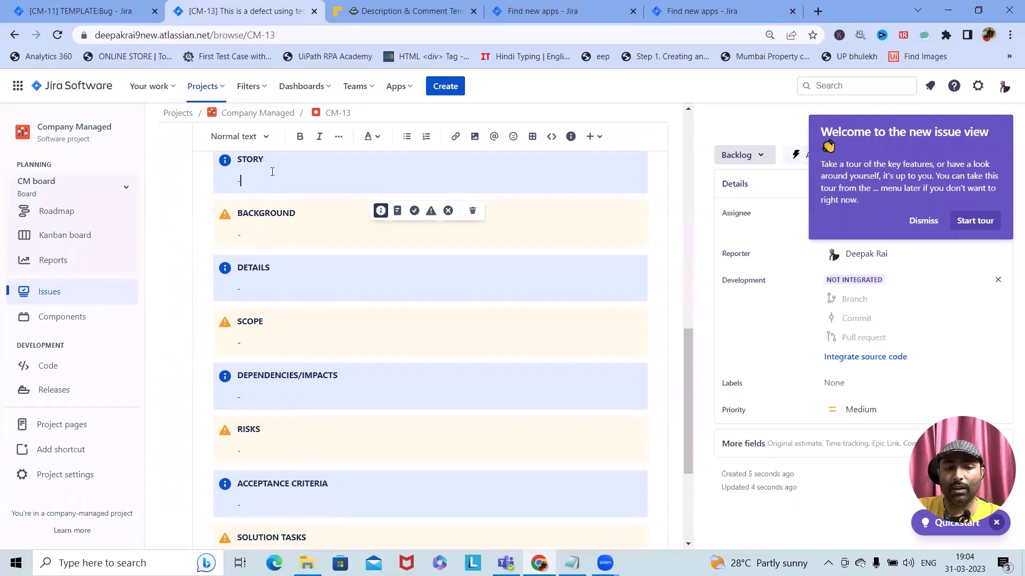
{"action": "left_click", "coordinate": [268, 164]}
{"action": "left_click", "coordinate": [265, 159]}
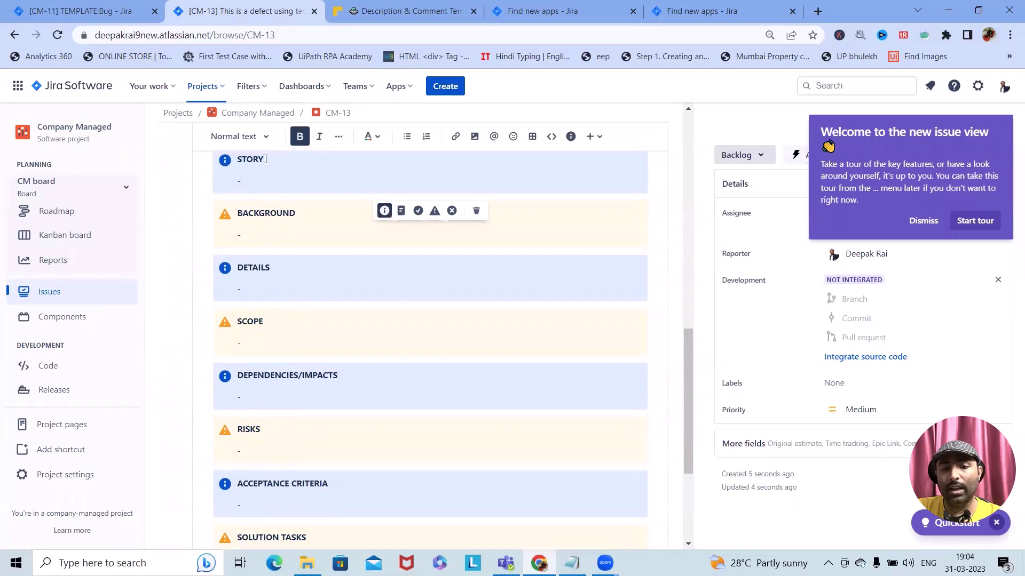
{"action": "left_click_drag", "start_coordinate": [273, 161], "coordinate": [231, 168]}
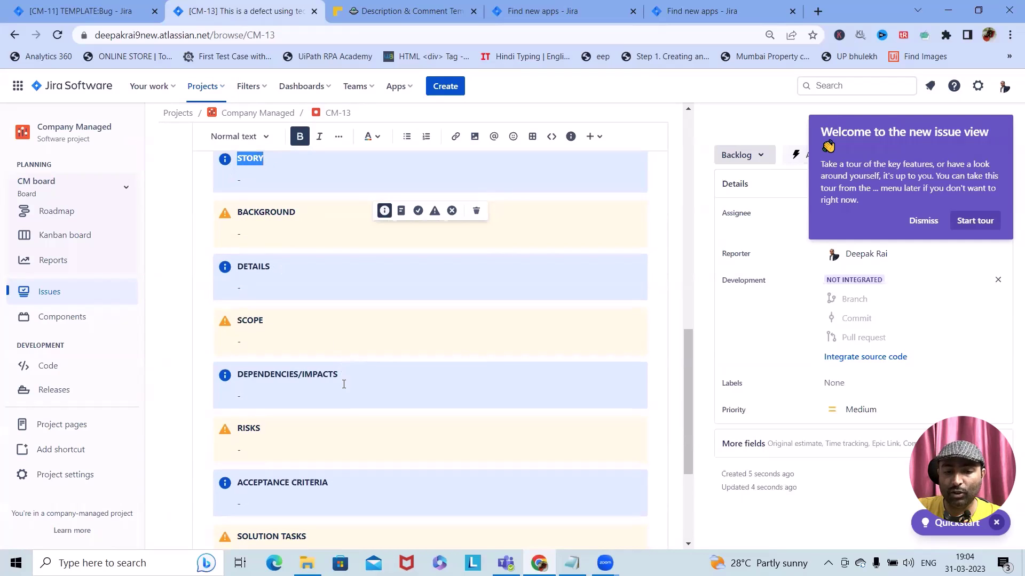
{"action": "scroll", "coordinate": [347, 378], "scroll_direction": "down", "scroll_amount": 3}
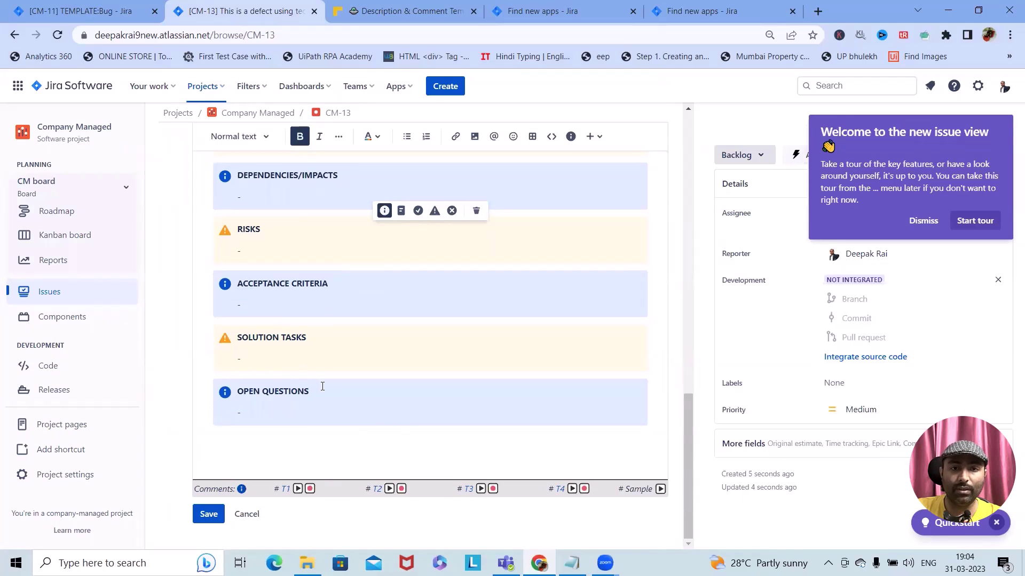
{"action": "scroll", "coordinate": [427, 294], "scroll_direction": "up", "scroll_amount": 3}
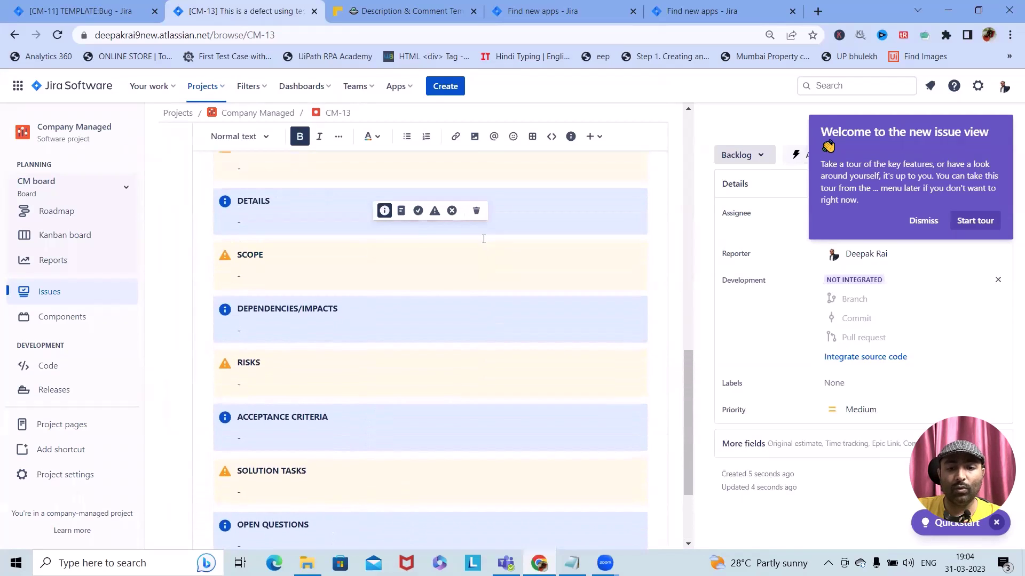
{"action": "scroll", "coordinate": [336, 257], "scroll_direction": "up", "scroll_amount": 1}
{"action": "scroll", "coordinate": [335, 256], "scroll_direction": "down", "scroll_amount": 4}
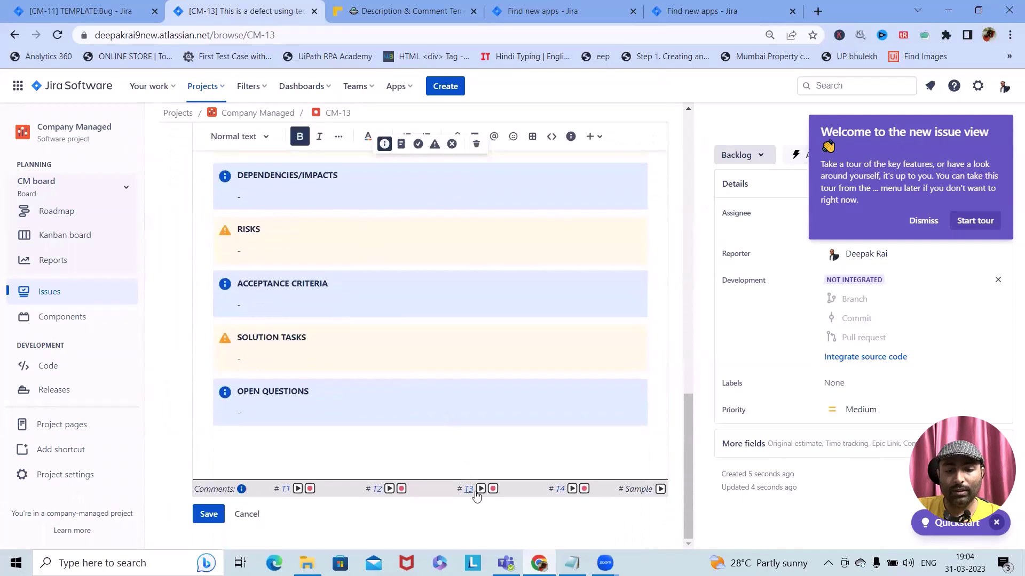
- Try the T3 template slot and dismiss its no-saved-template alert
{"action": "left_click", "coordinate": [482, 489]}
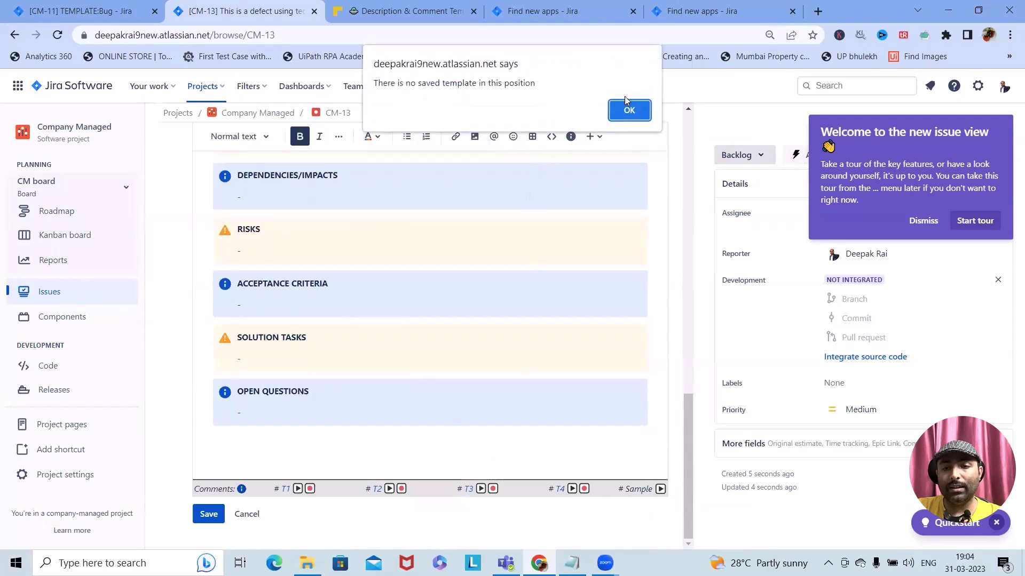
{"action": "left_click", "coordinate": [628, 111]}
{"action": "scroll", "coordinate": [382, 363], "scroll_direction": "up", "scroll_amount": 5}
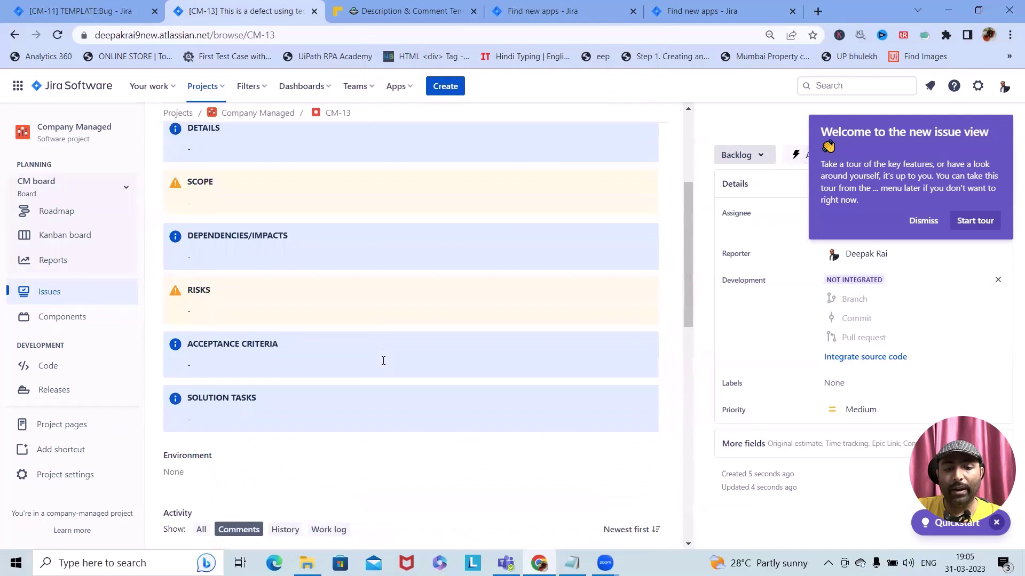
{"action": "scroll", "coordinate": [386, 364], "scroll_direction": "up", "scroll_amount": 1}
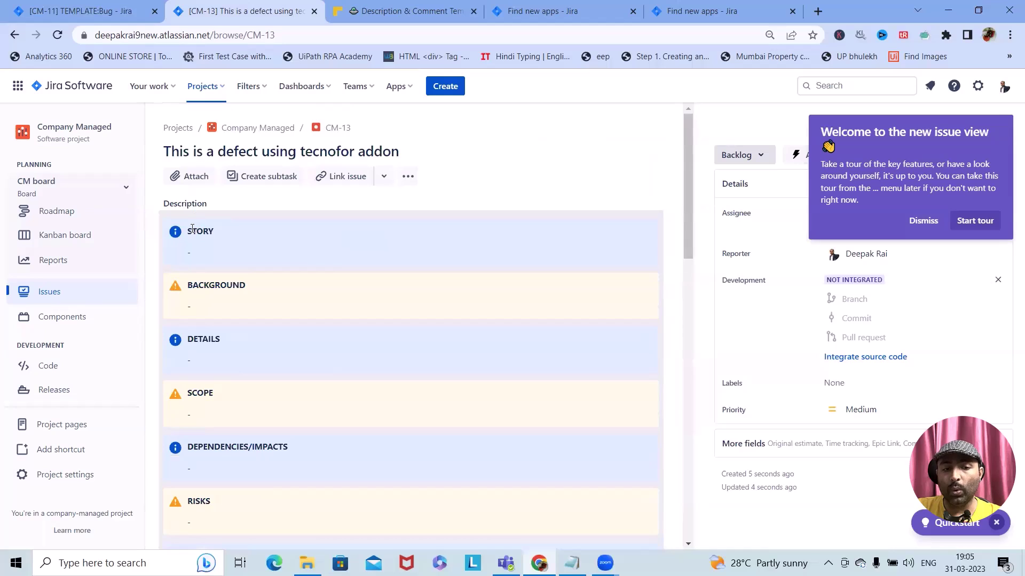